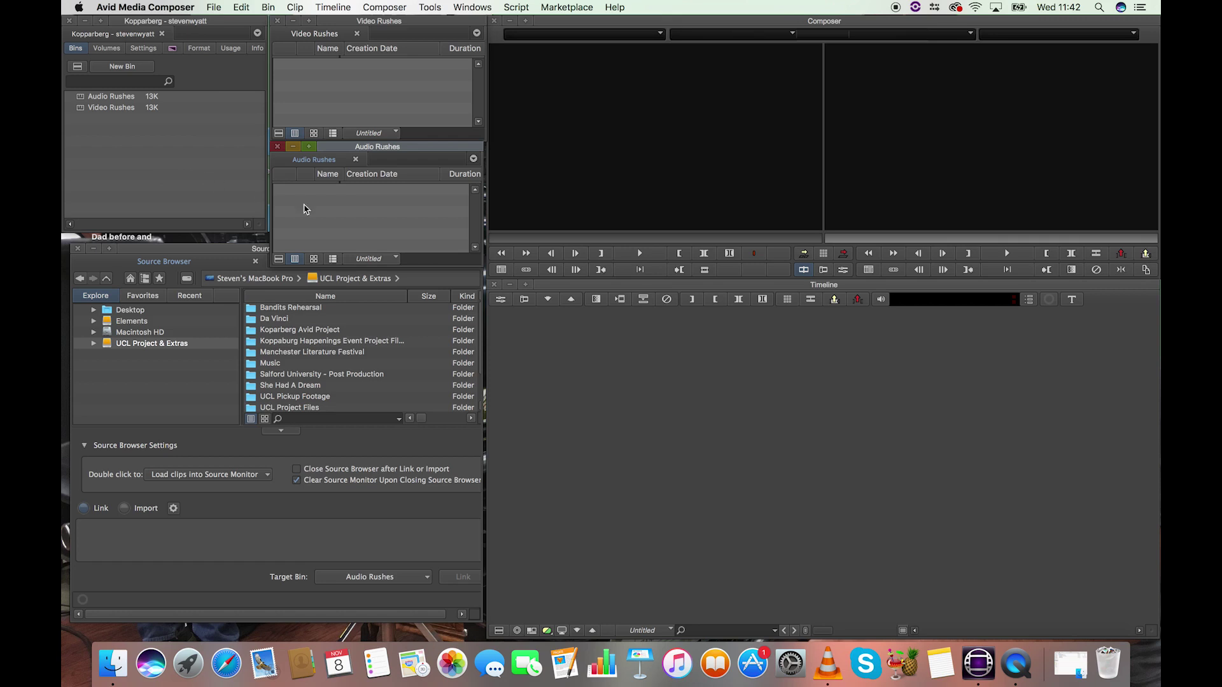
drag(235, 251, 230, 245)
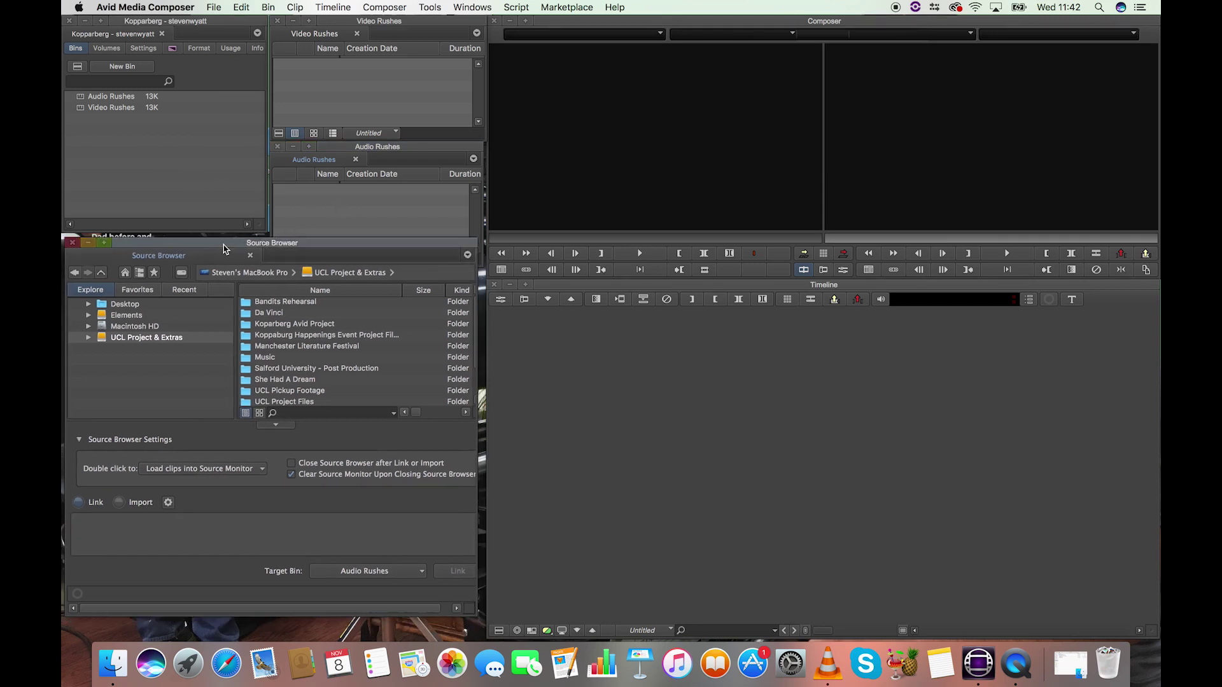
right_click(366, 88)
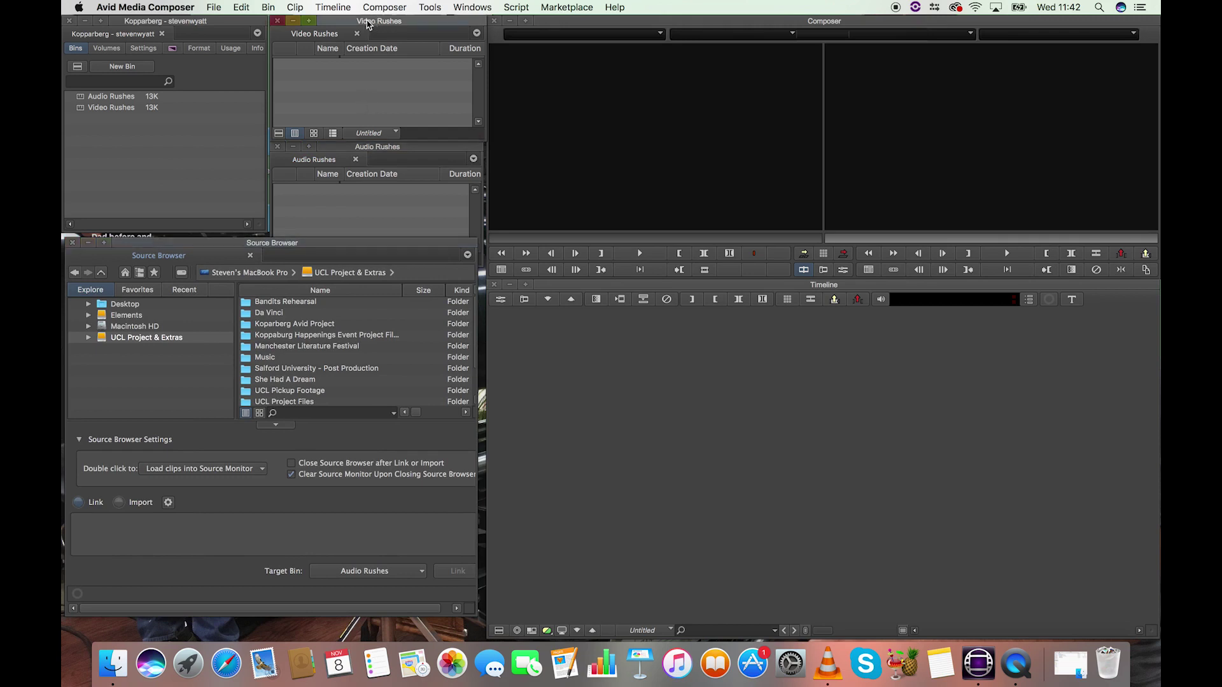
click(349, 84)
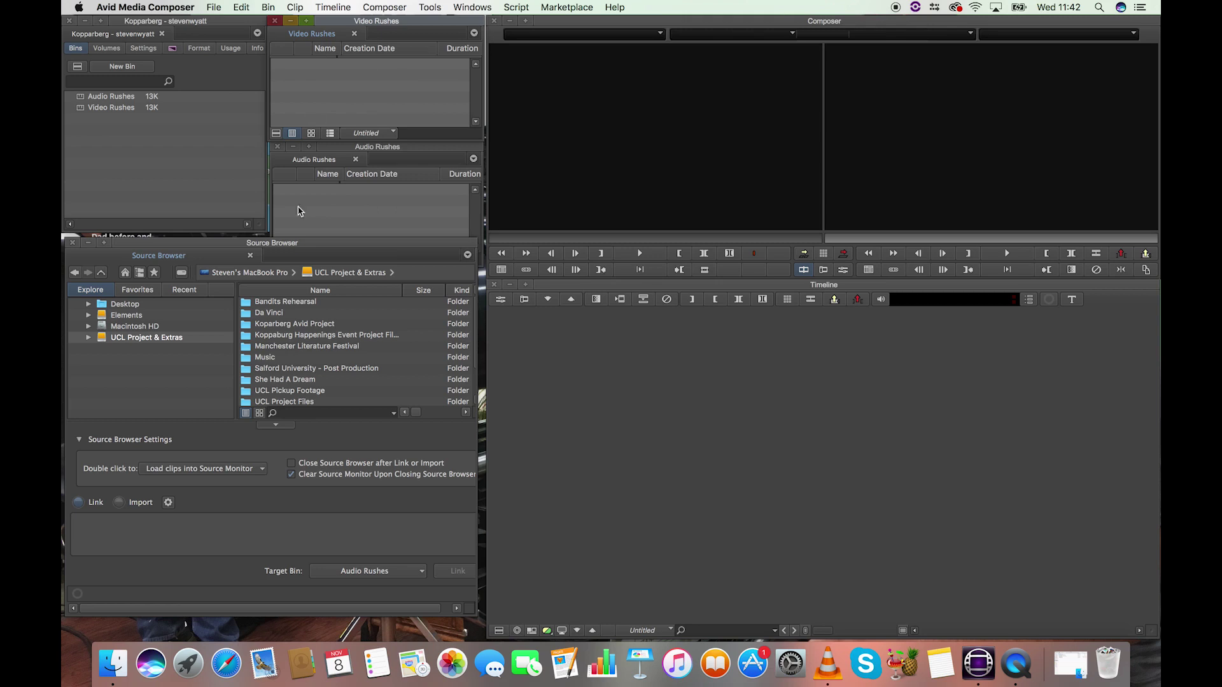
right_click(348, 87)
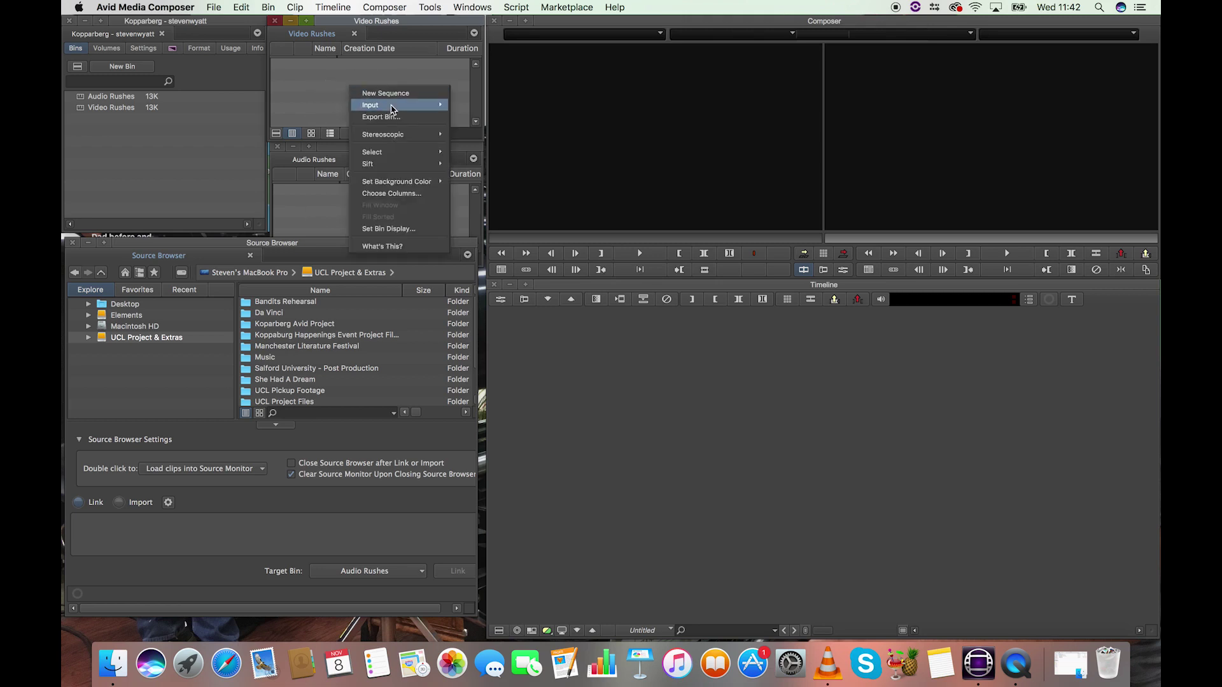
mouse_move(392, 108)
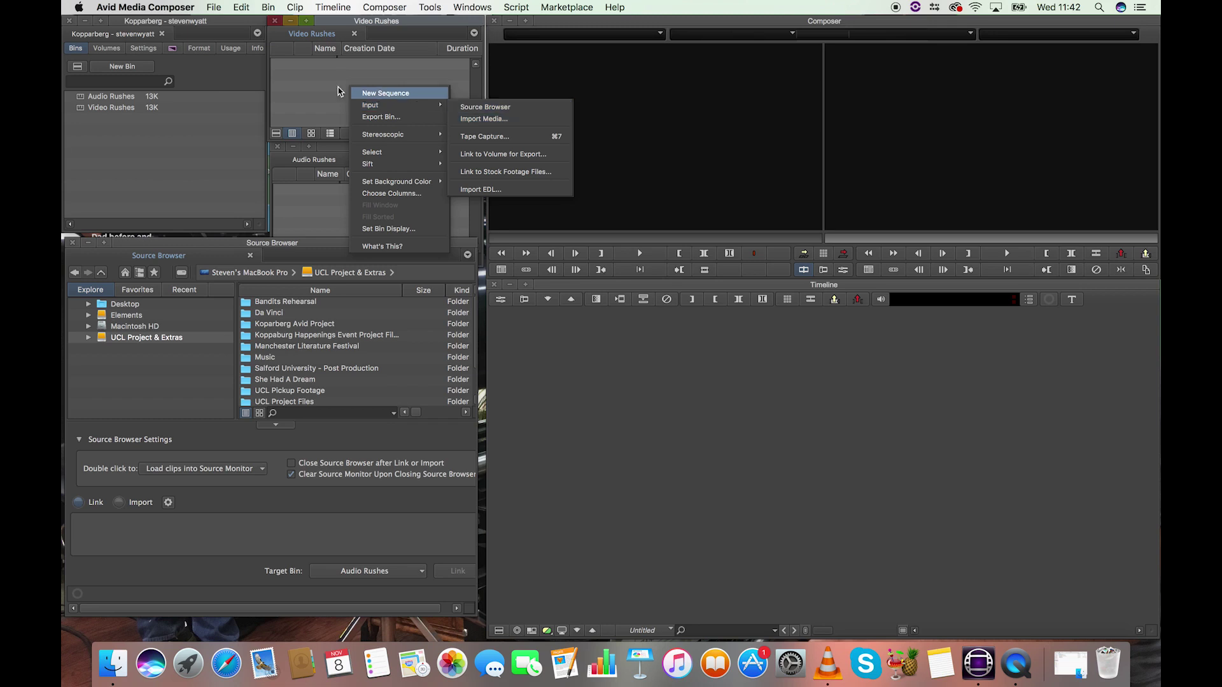
click(483, 112)
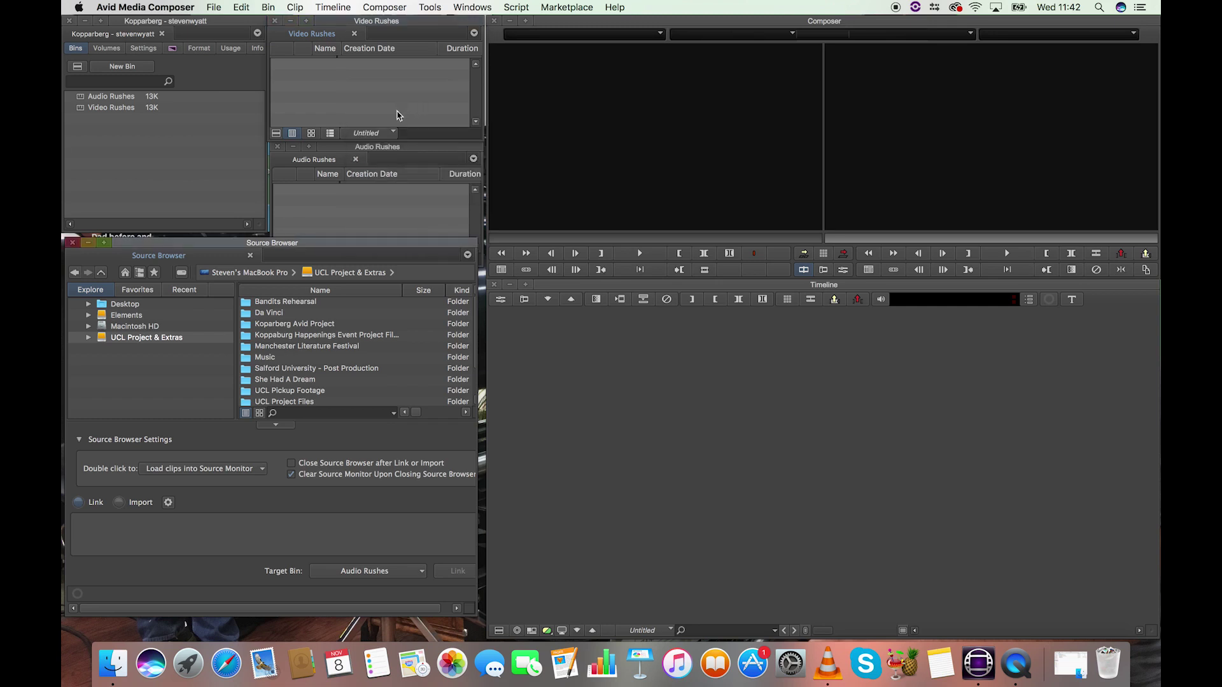
Close the Source Browser and reopen it from the Video Rushes bin so that bin is its target.
click(72, 243)
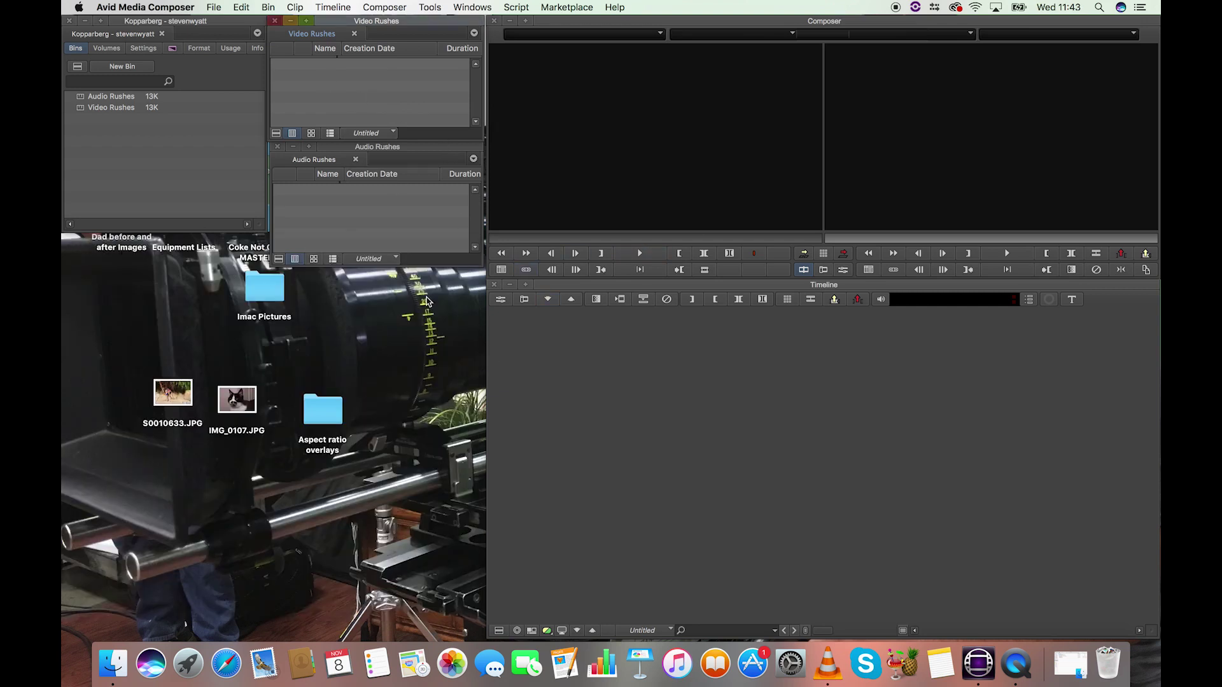
right_click(357, 82)
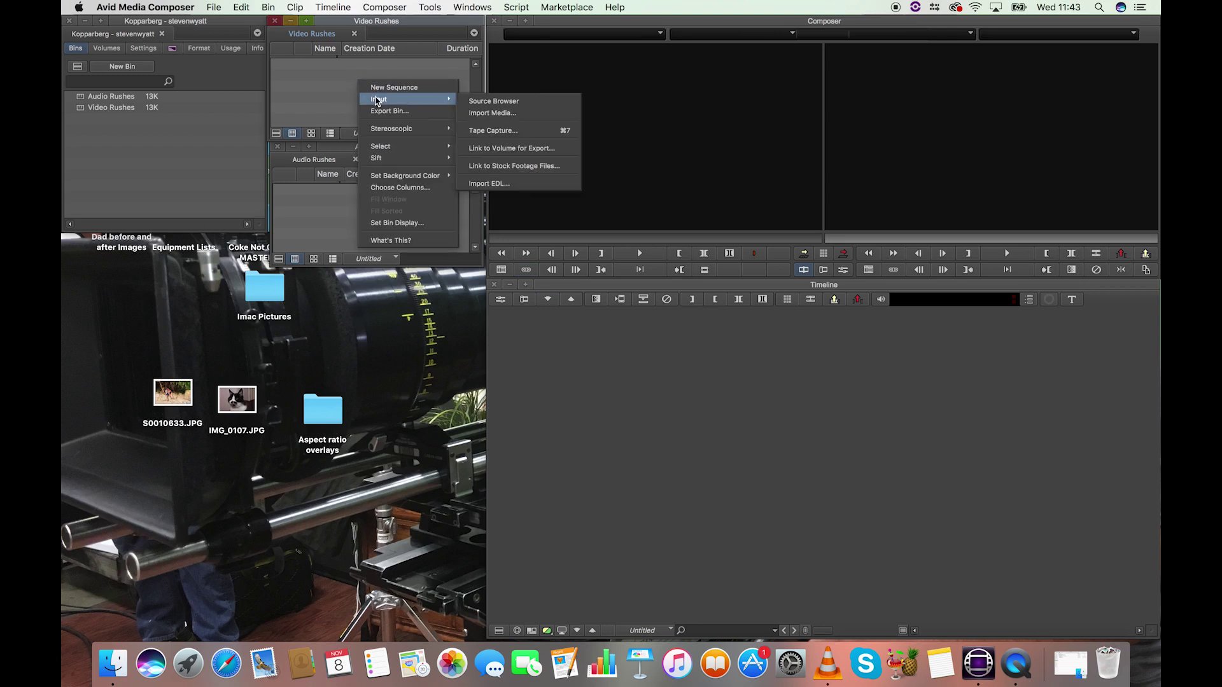
click(479, 102)
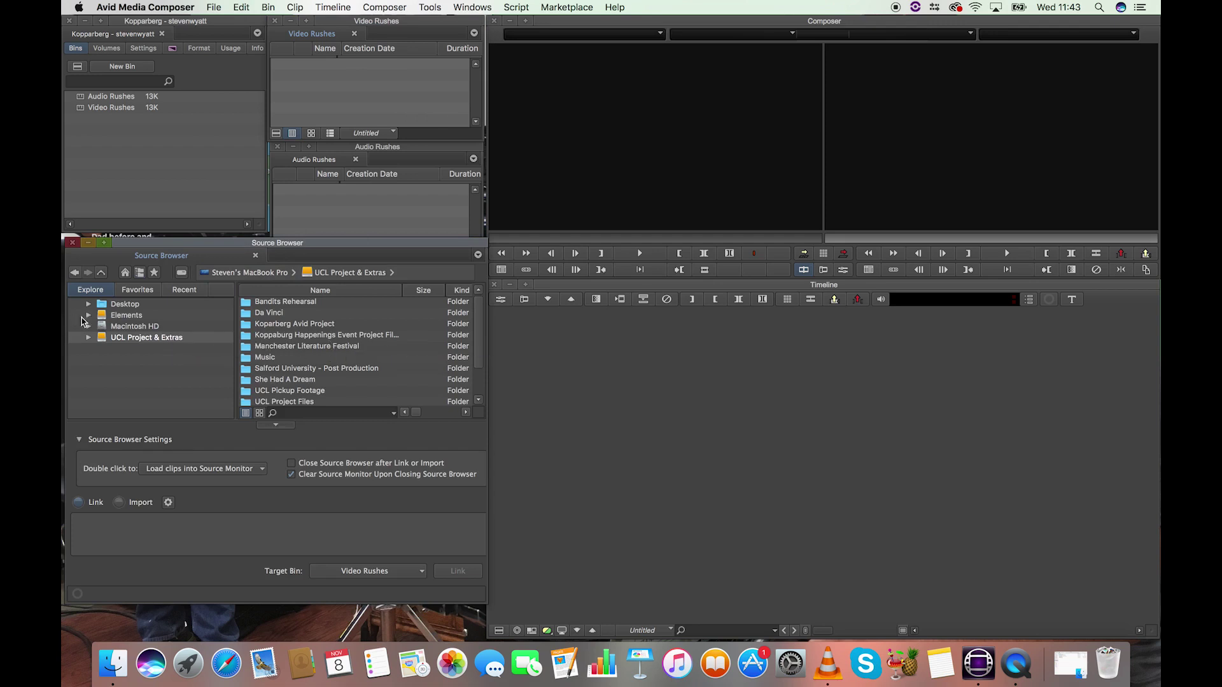
drag(222, 243, 220, 241)
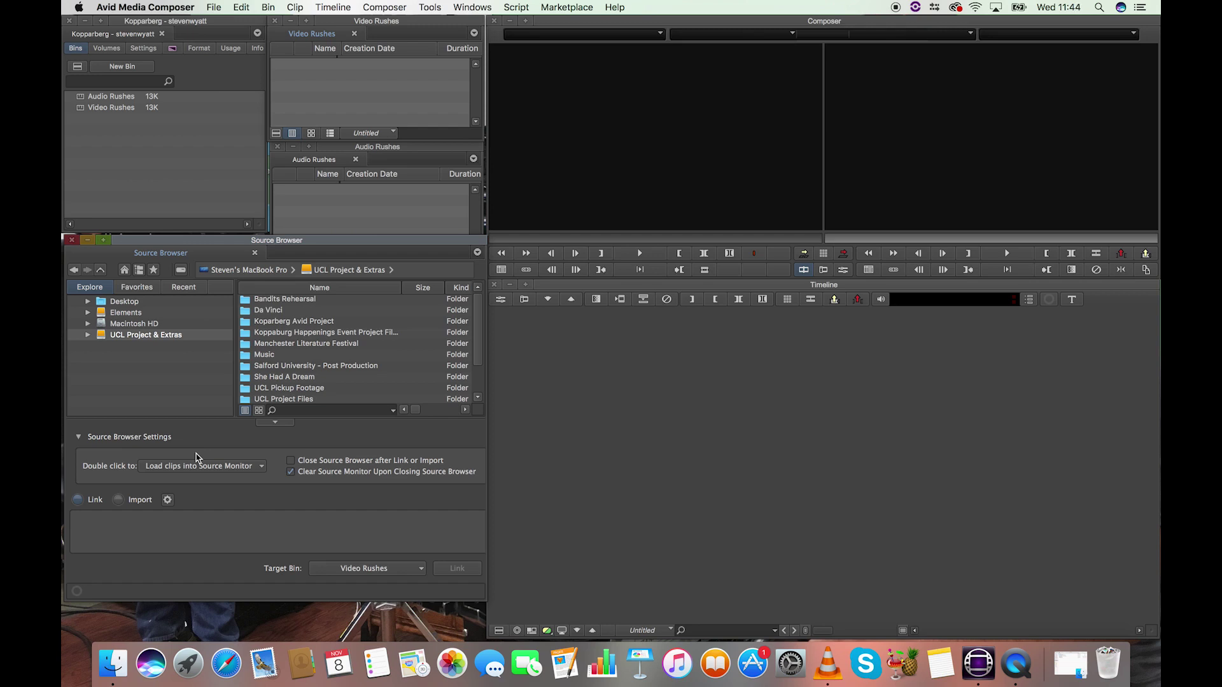
drag(365, 246, 364, 250)
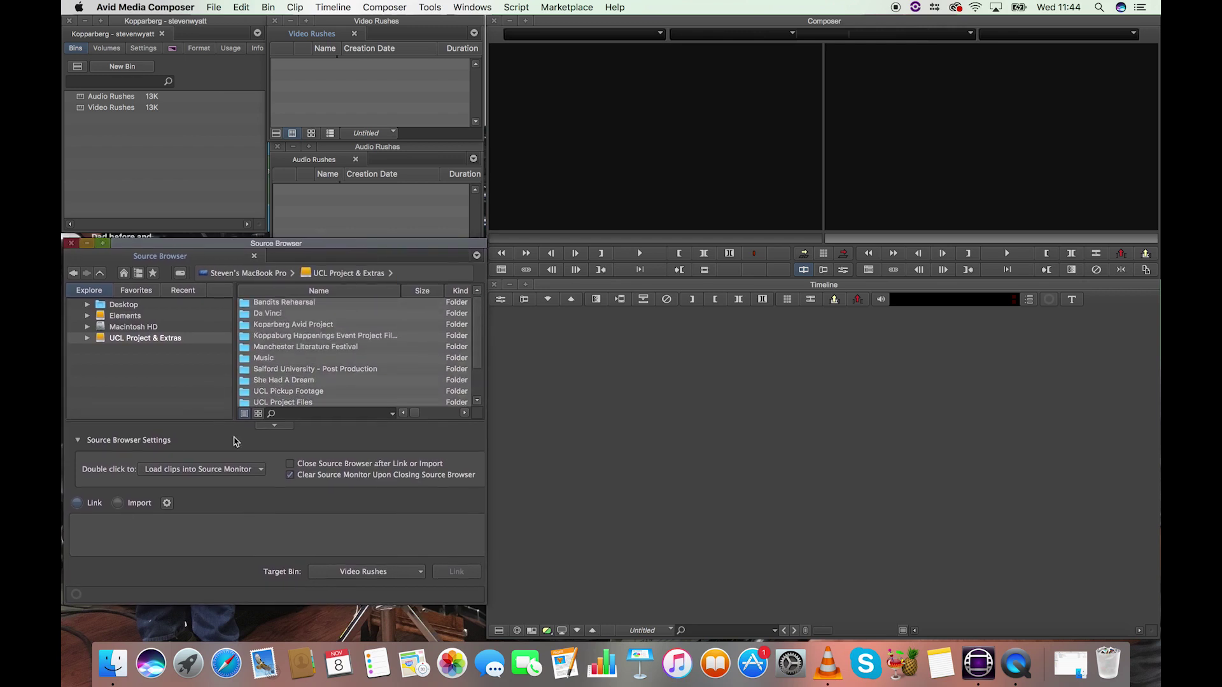
Set the Source Browser to Import and open the Card 1 > DCIM > 100CANON folder on the UCL Project & Extras drive.
click(123, 506)
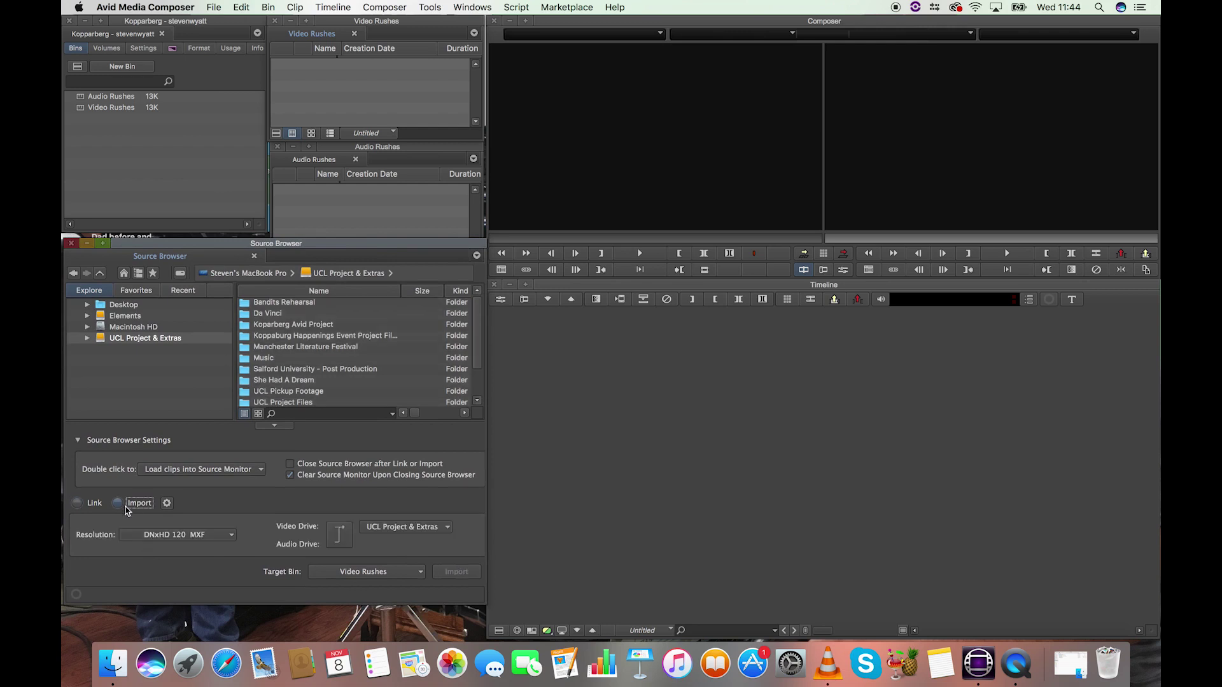
click(123, 343)
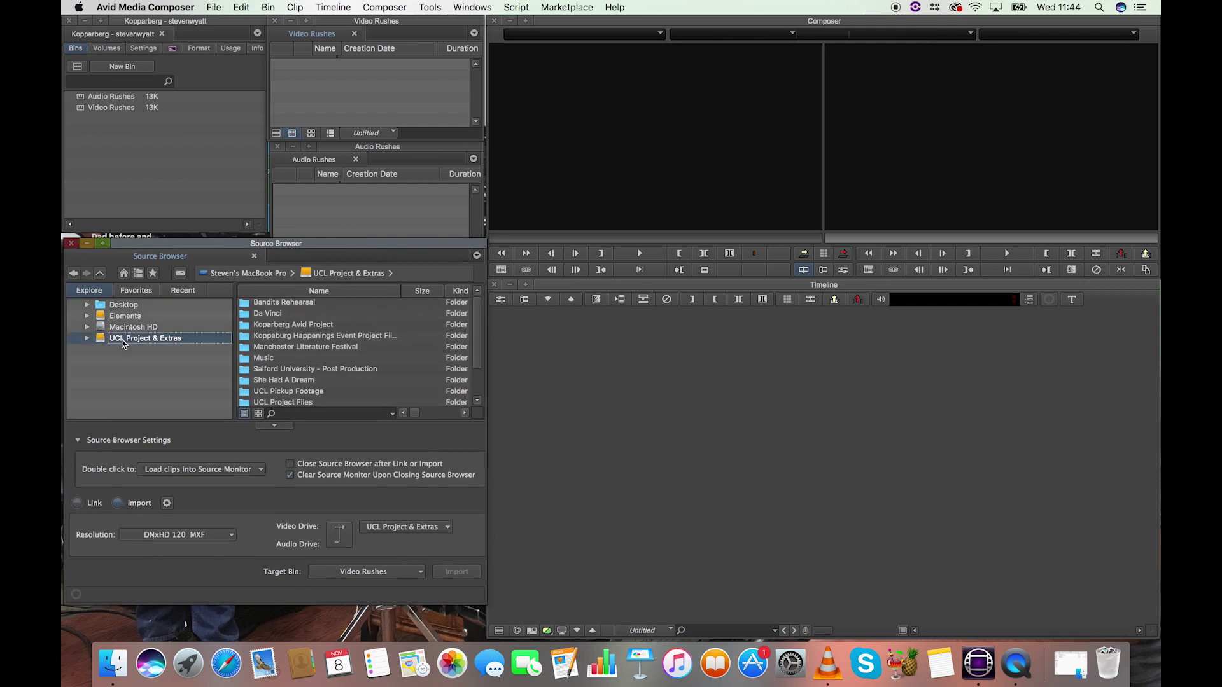
scroll(228, 350, down, 1)
scroll(228, 350, down, 1)
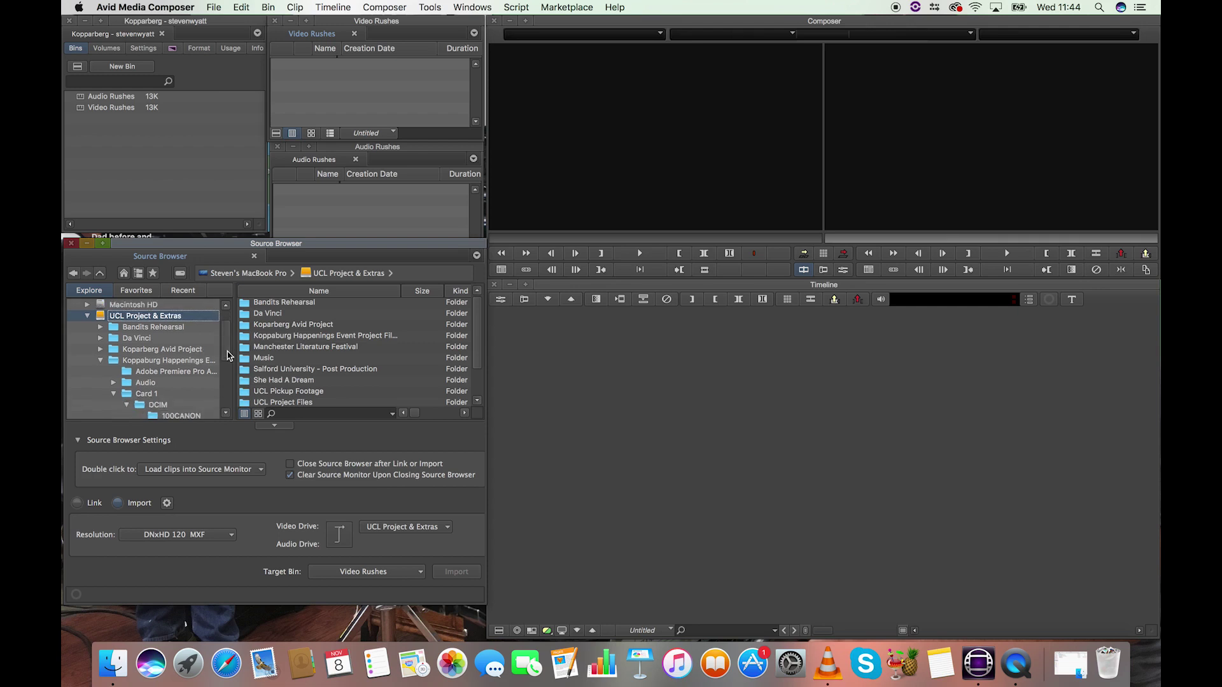
click(148, 395)
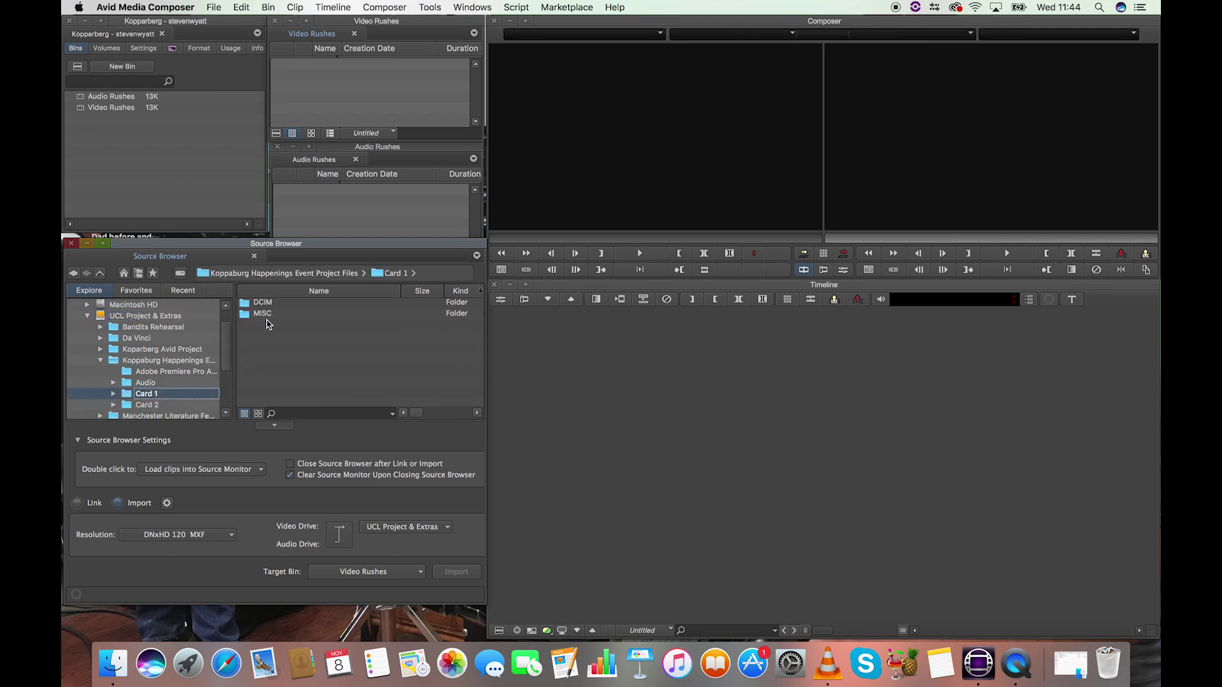
double_click(265, 305)
click(273, 304)
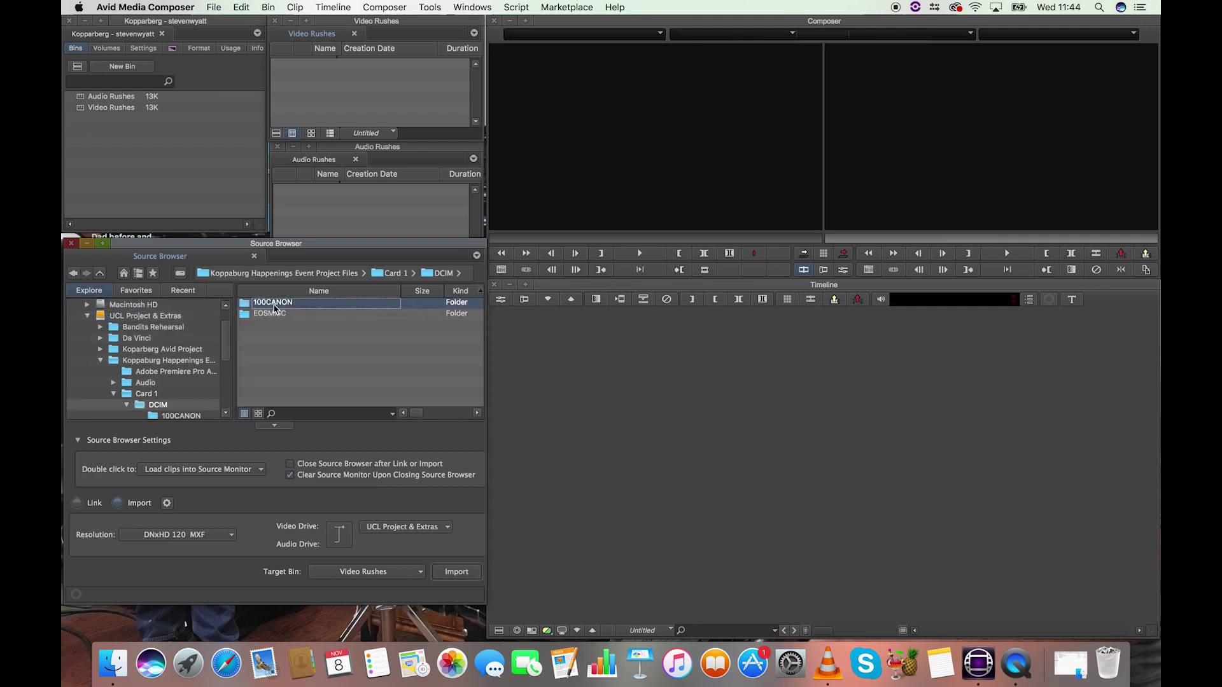
double_click(273, 304)
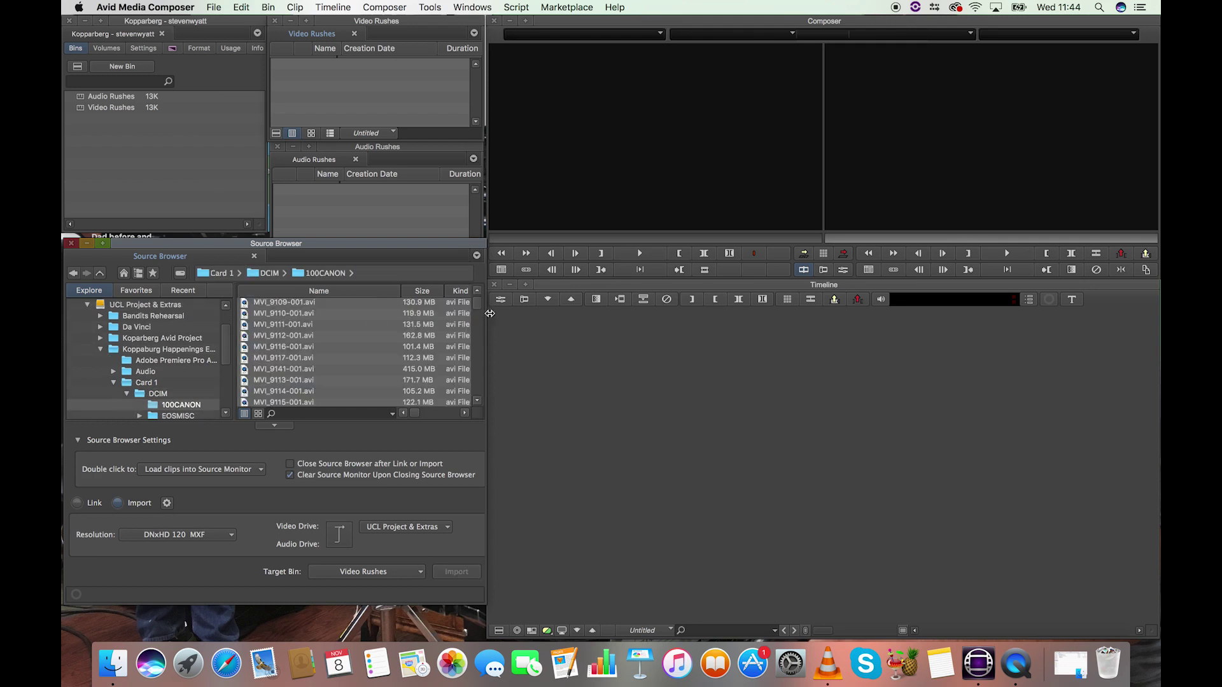
Select the clip MVI_9109.MOV in the 100CANON folder and move the Source Browser higher, over the bins.
drag(477, 307, 476, 354)
click(280, 337)
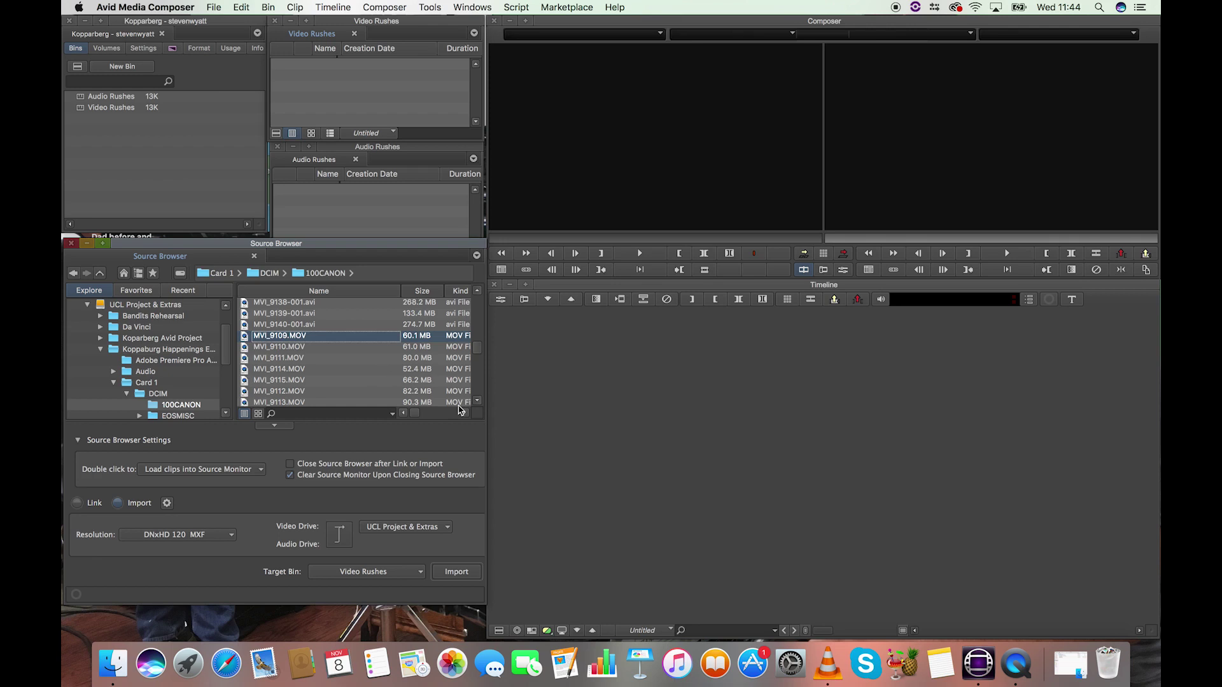
drag(400, 245, 435, 100)
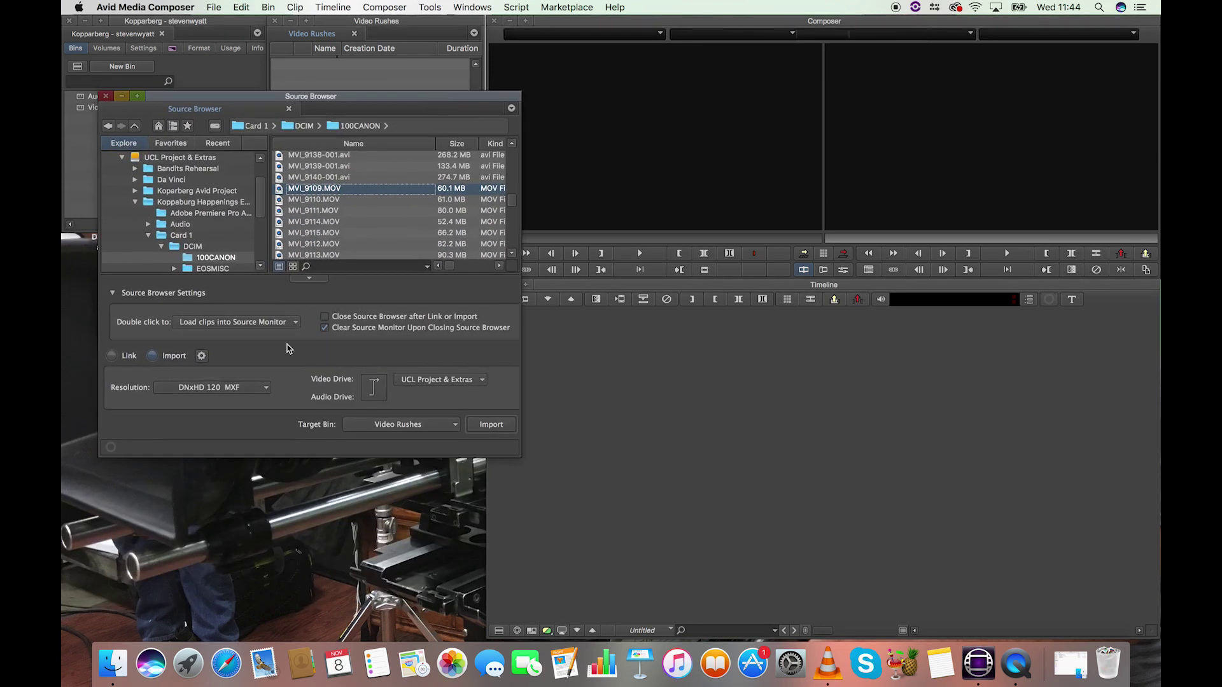
Review the resolutions available for importing the clip, leaving the current choice in place.
click(155, 357)
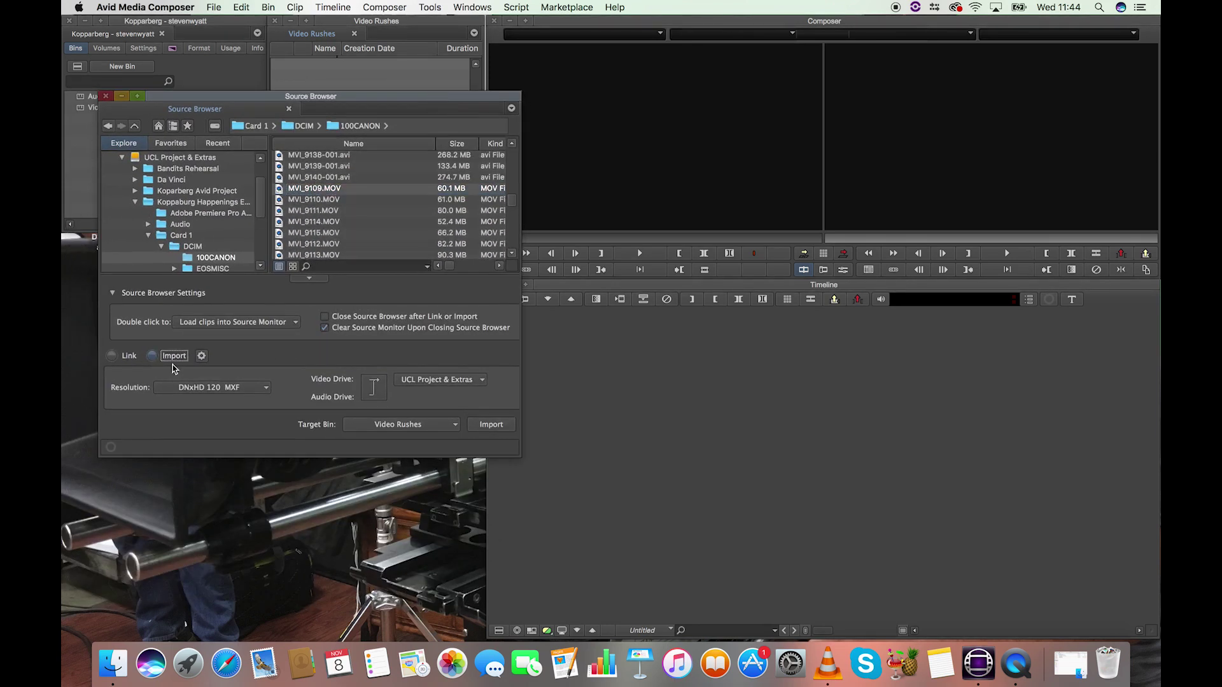
click(204, 390)
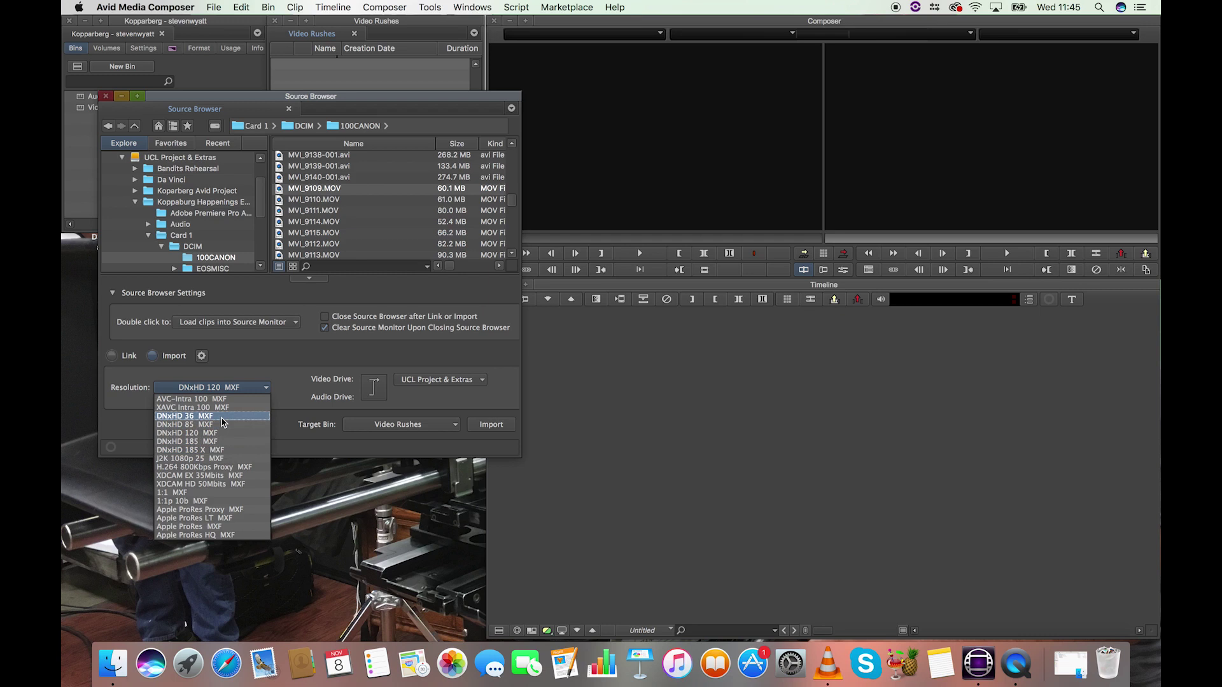
click(281, 350)
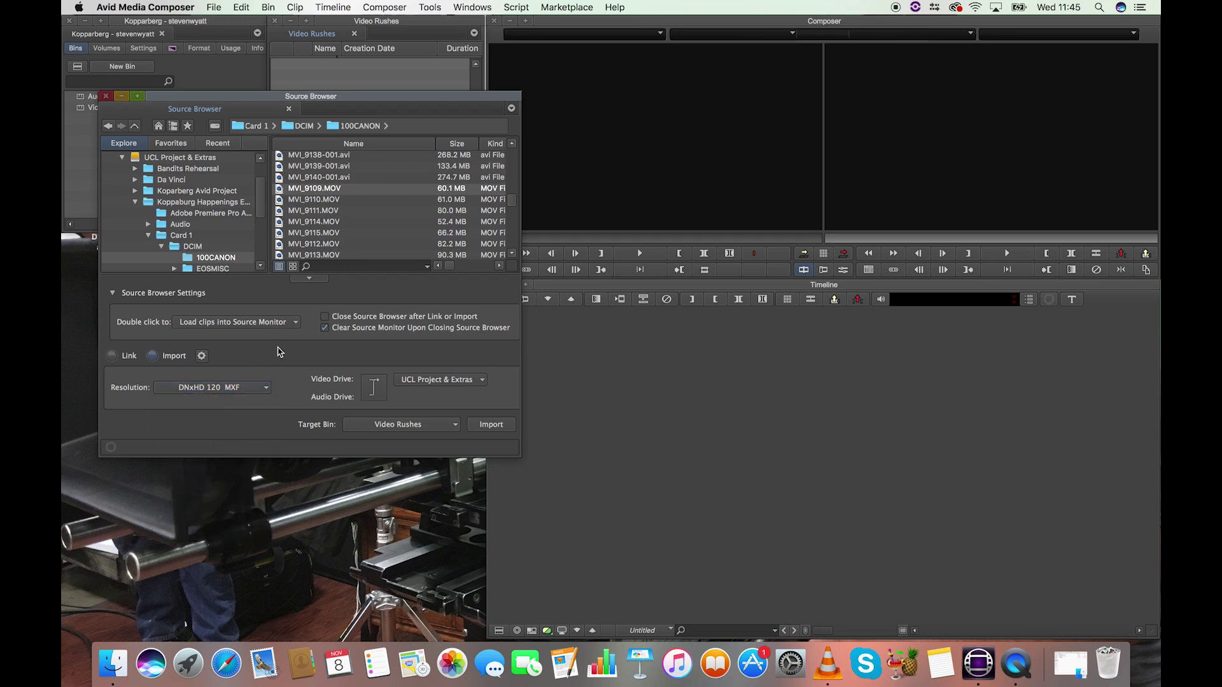
Compare the Link and Import settings for MVI_9109.MOV, ending in Import mode.
click(116, 357)
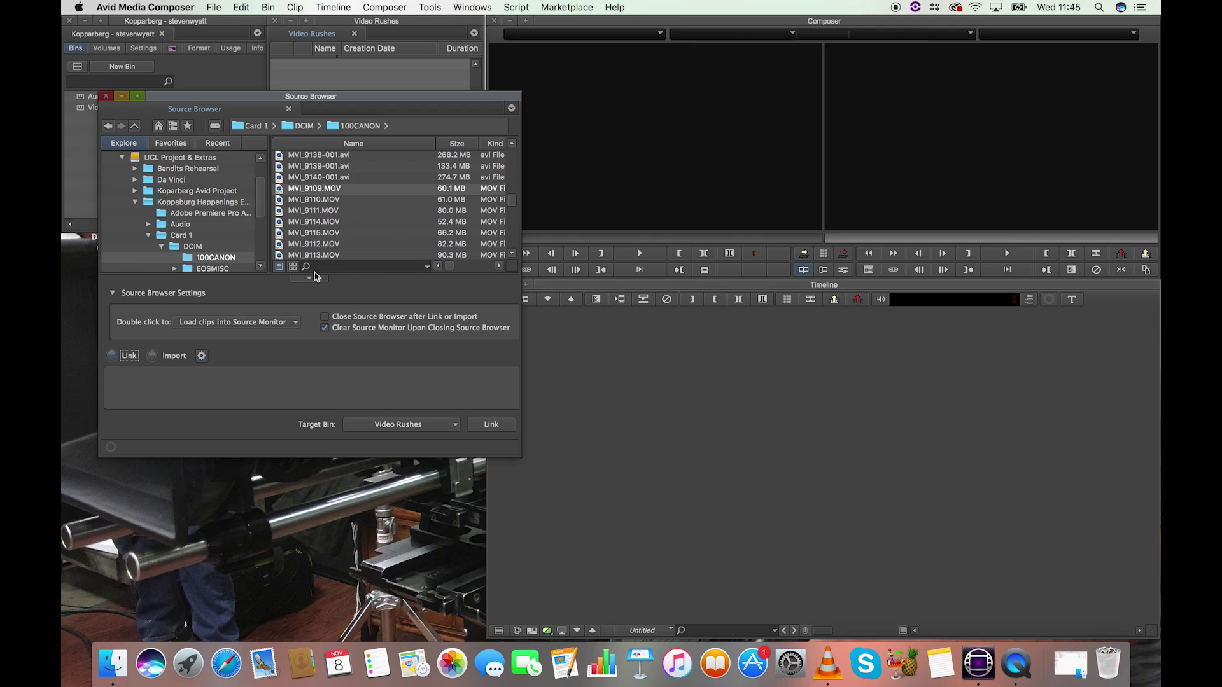
click(324, 189)
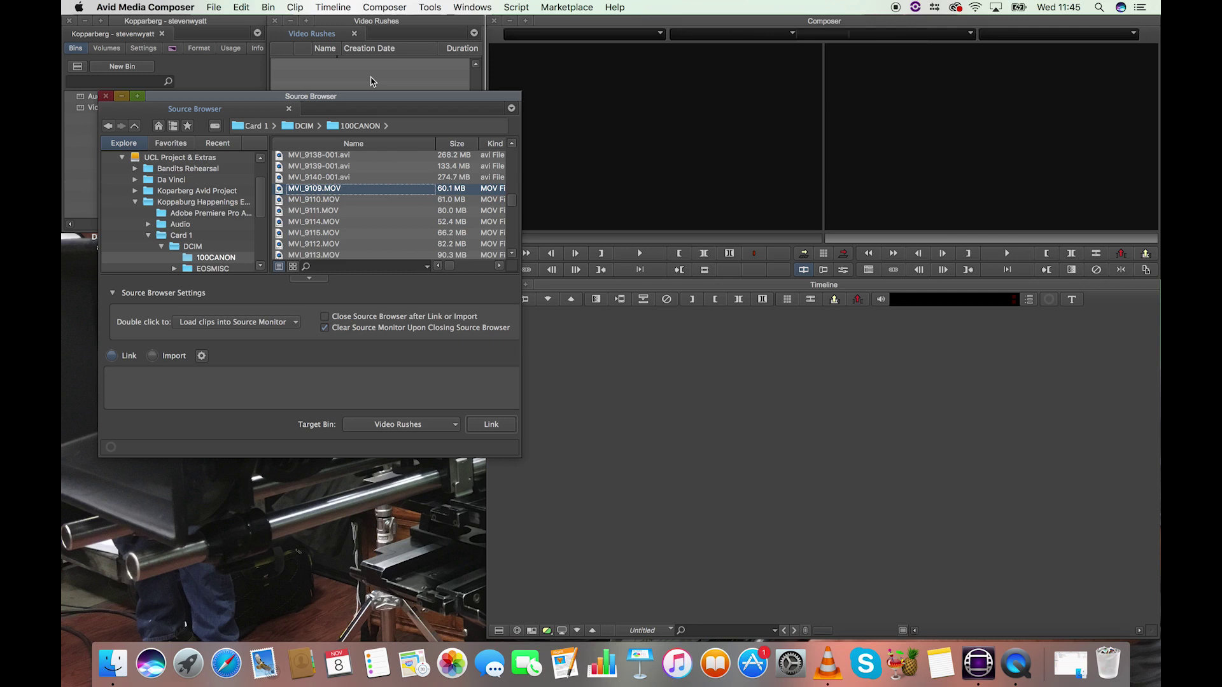
drag(366, 105, 344, 197)
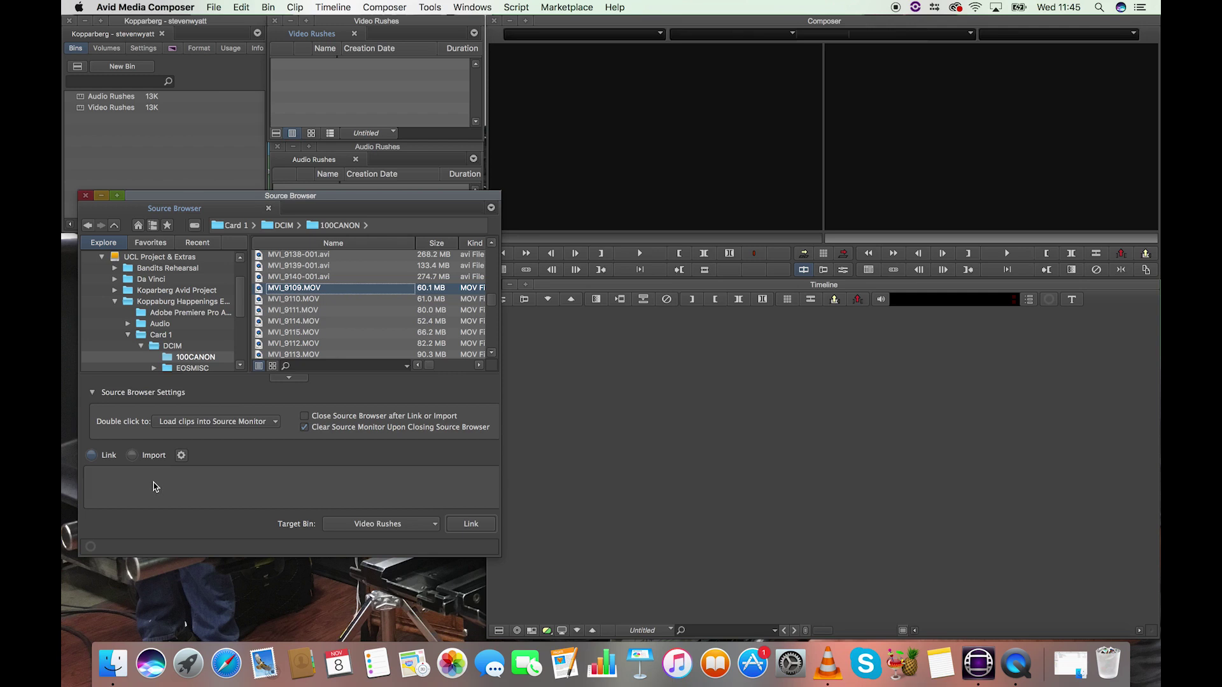
click(132, 456)
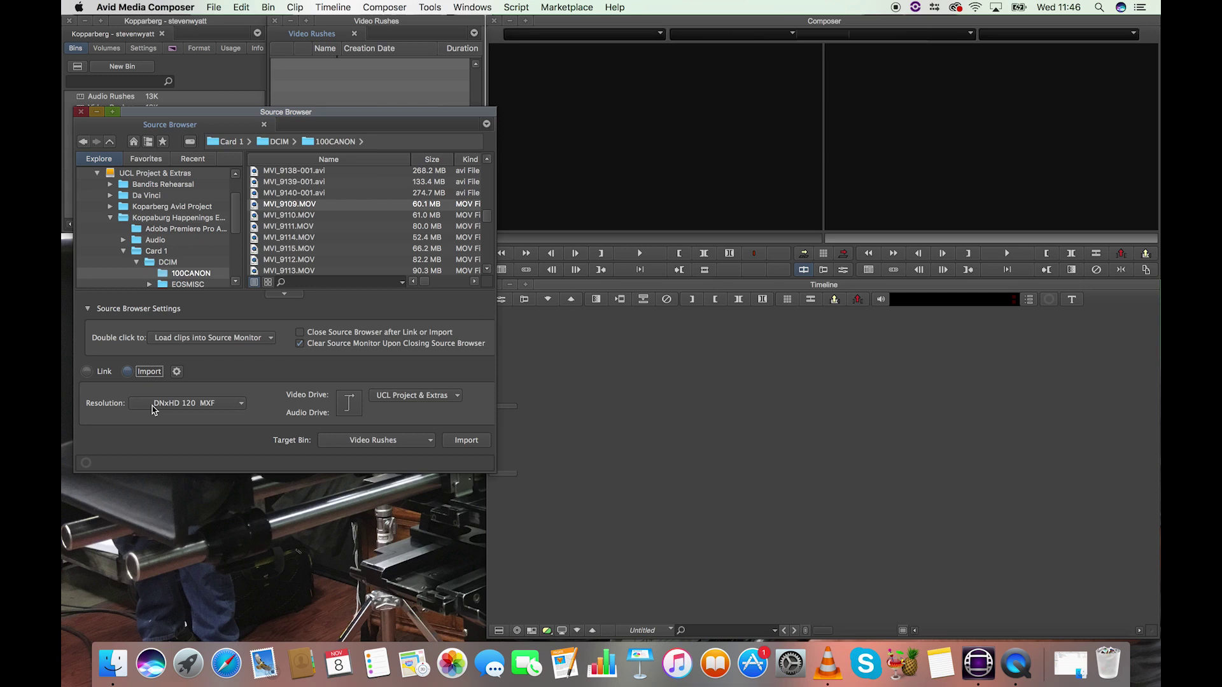
click(87, 372)
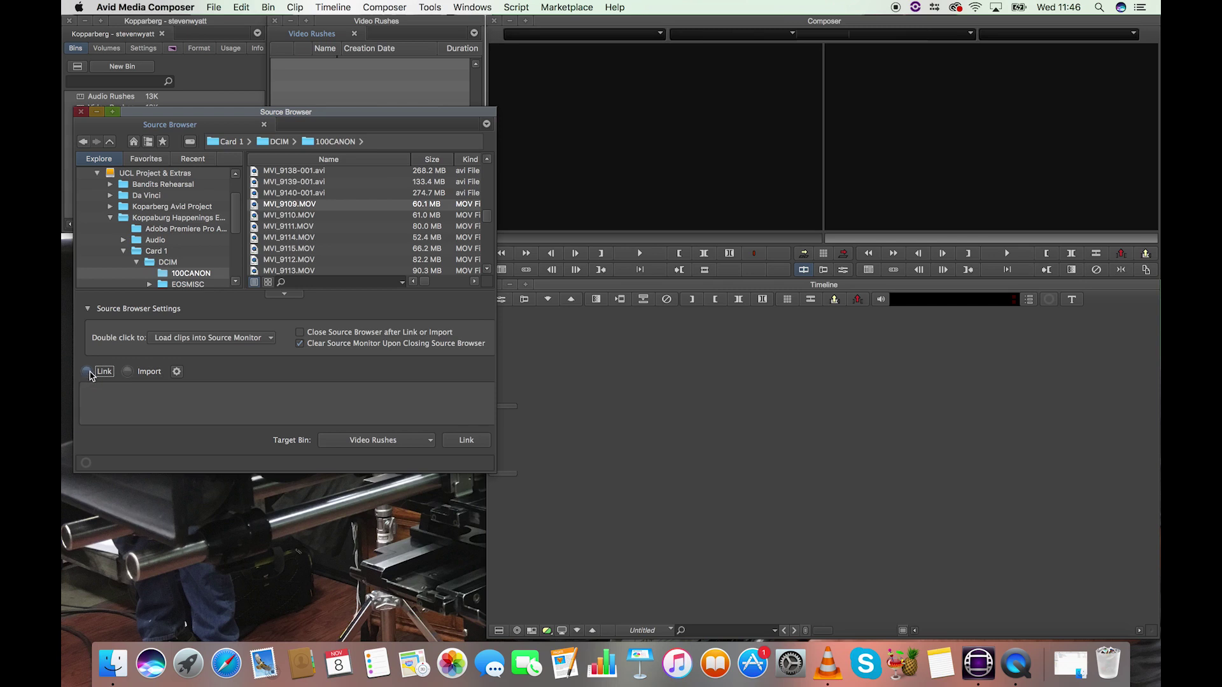
click(127, 372)
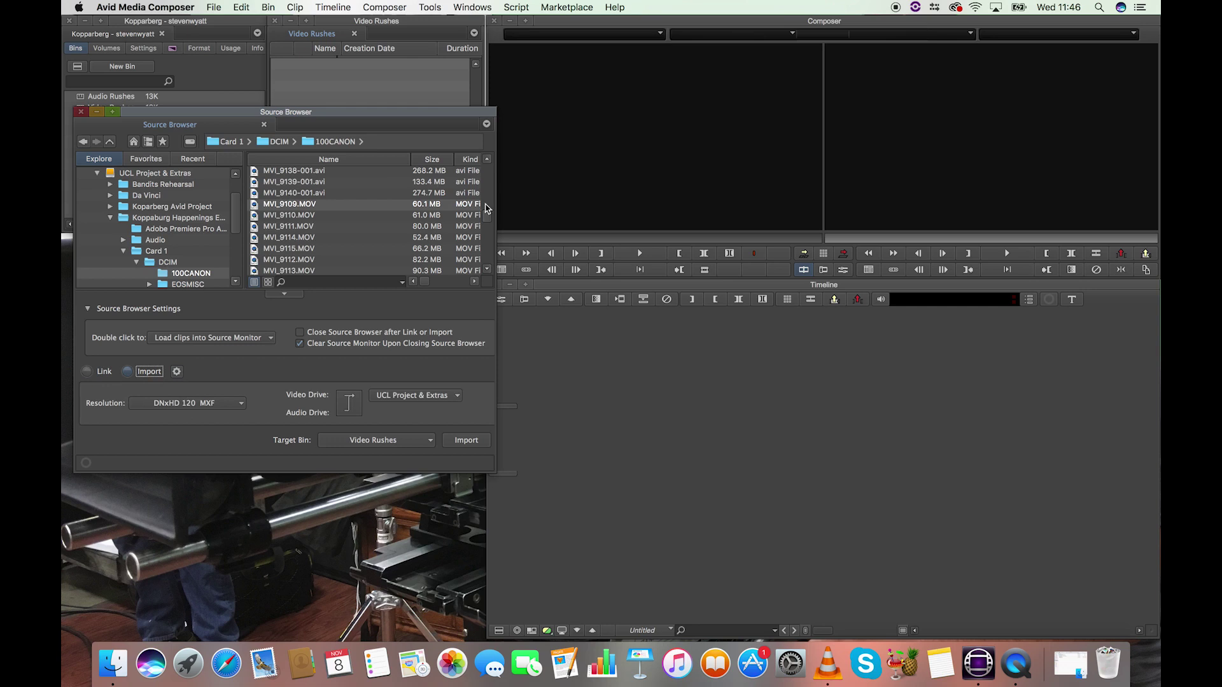
Try selecting the range of clips from MVI_9109.MOV to MVI_9115.MOV, and MVI_9112.MOV on its own.
click(294, 221)
click(303, 205)
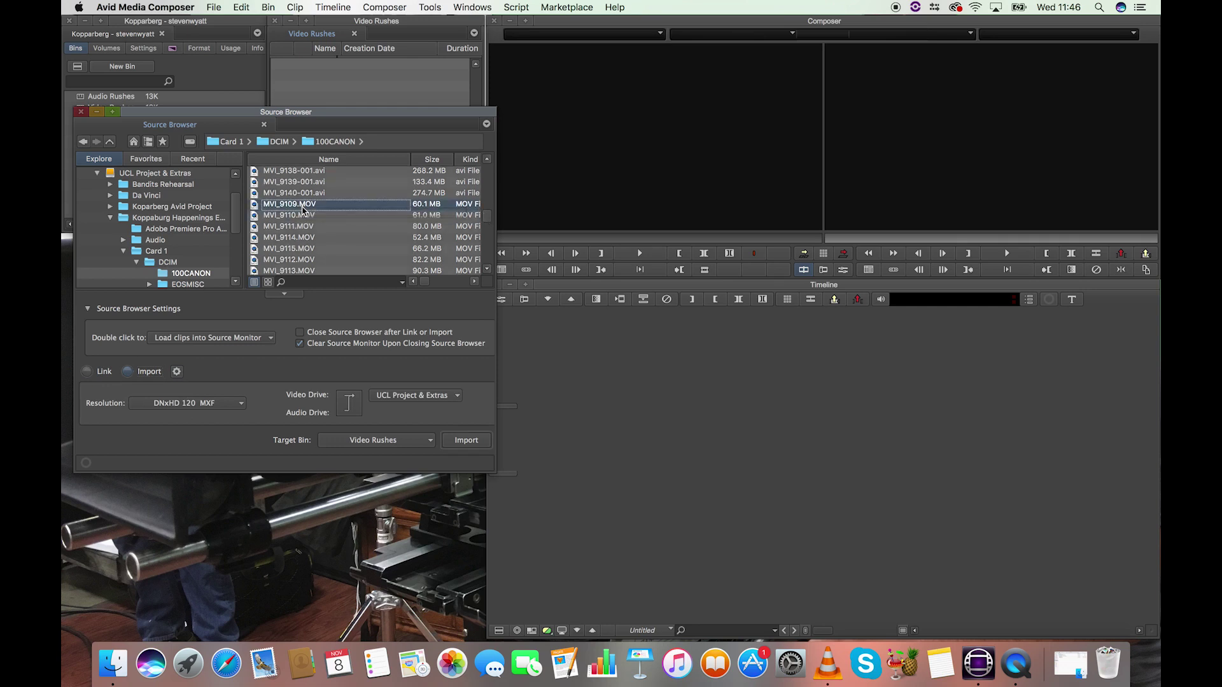
shift+click(295, 250)
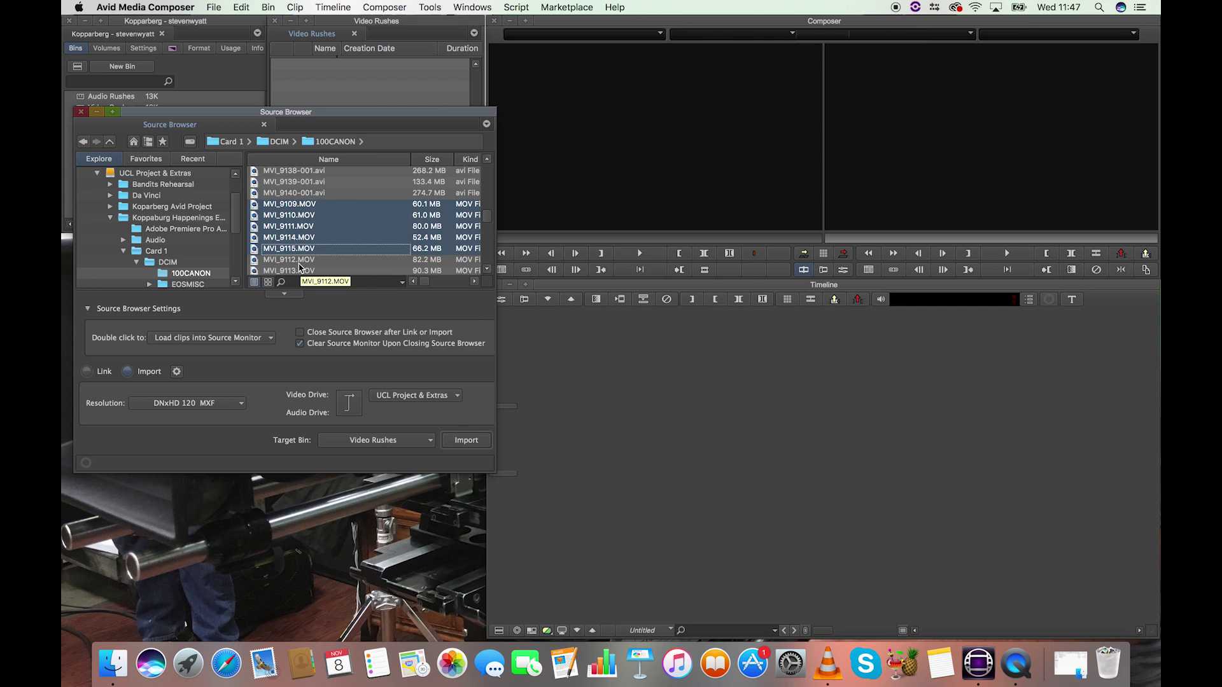
click(299, 260)
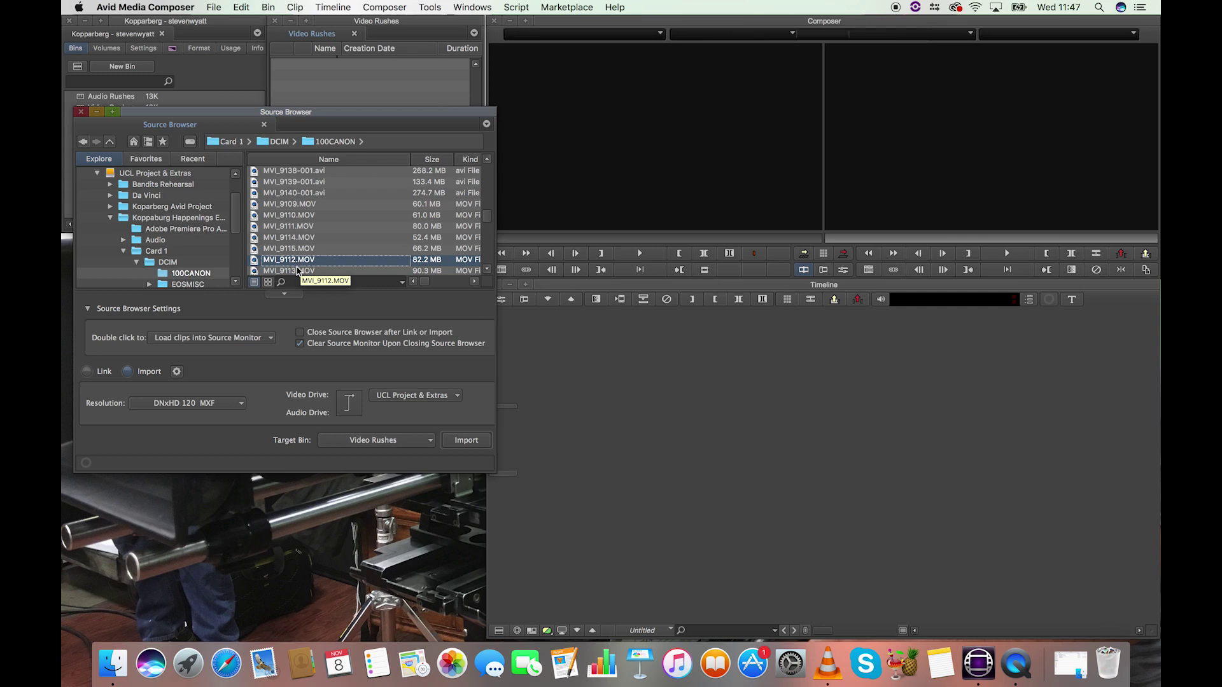
Select MVI_9109.MOV and set its import resolution to DNxHD 85 MXF, with UCL Project & Extras as the video drive.
click(297, 206)
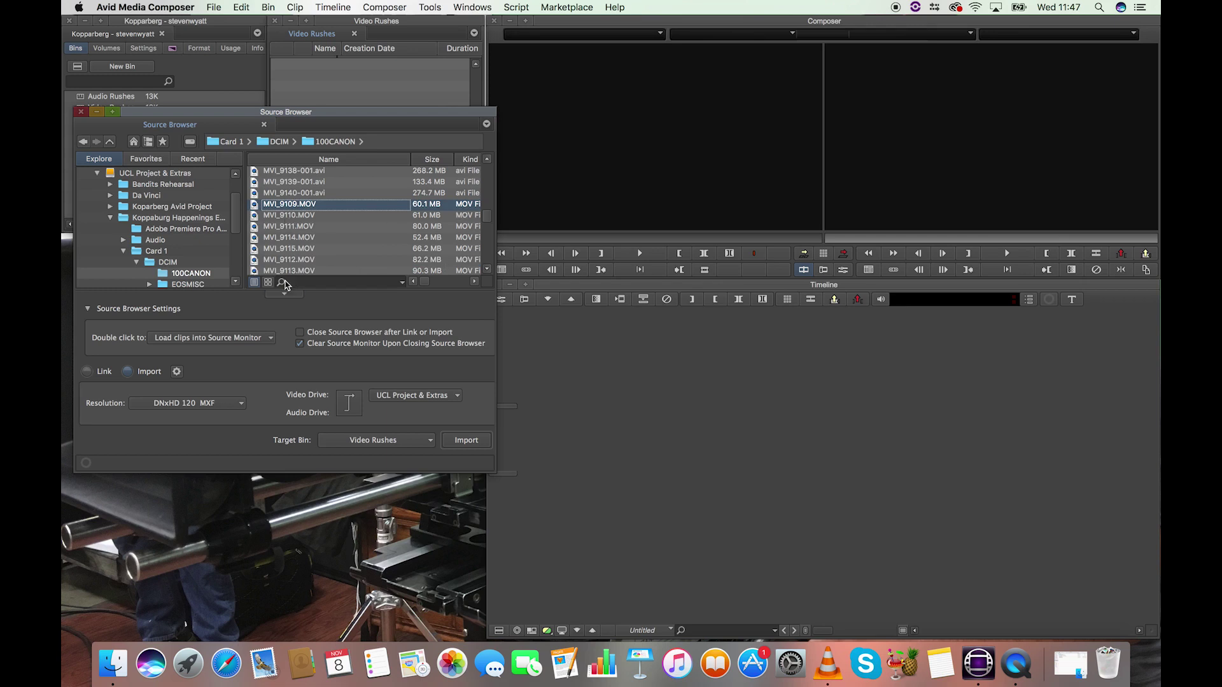
click(207, 408)
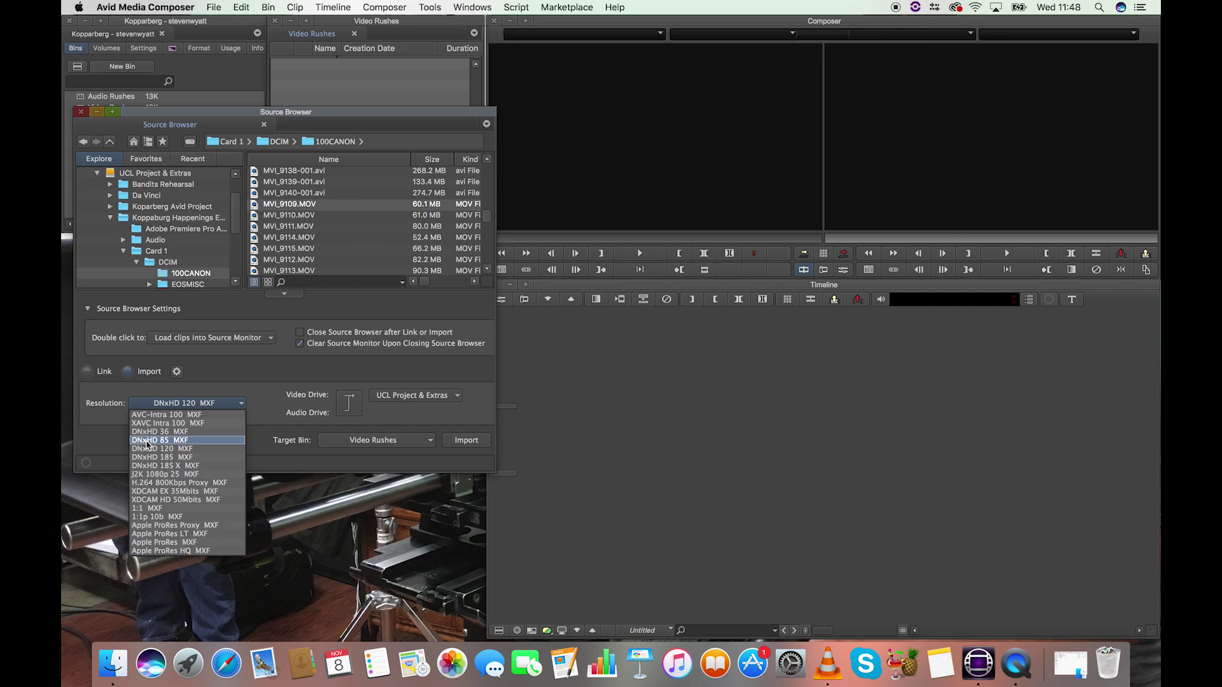
click(146, 444)
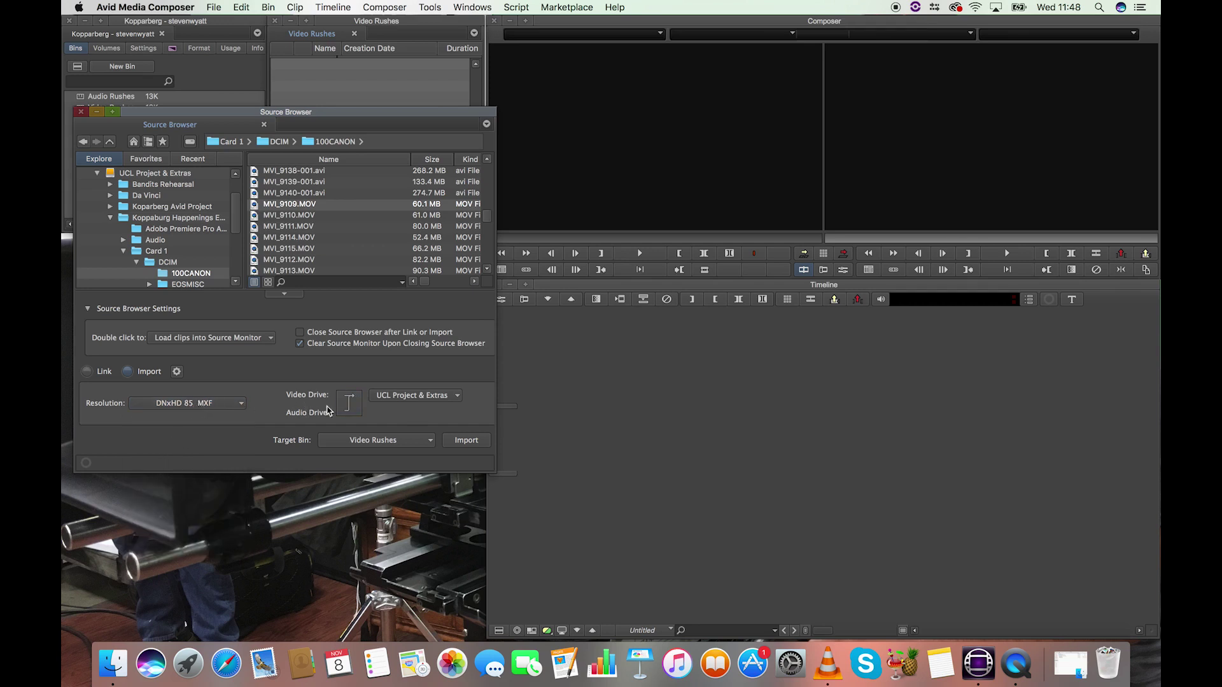
click(413, 397)
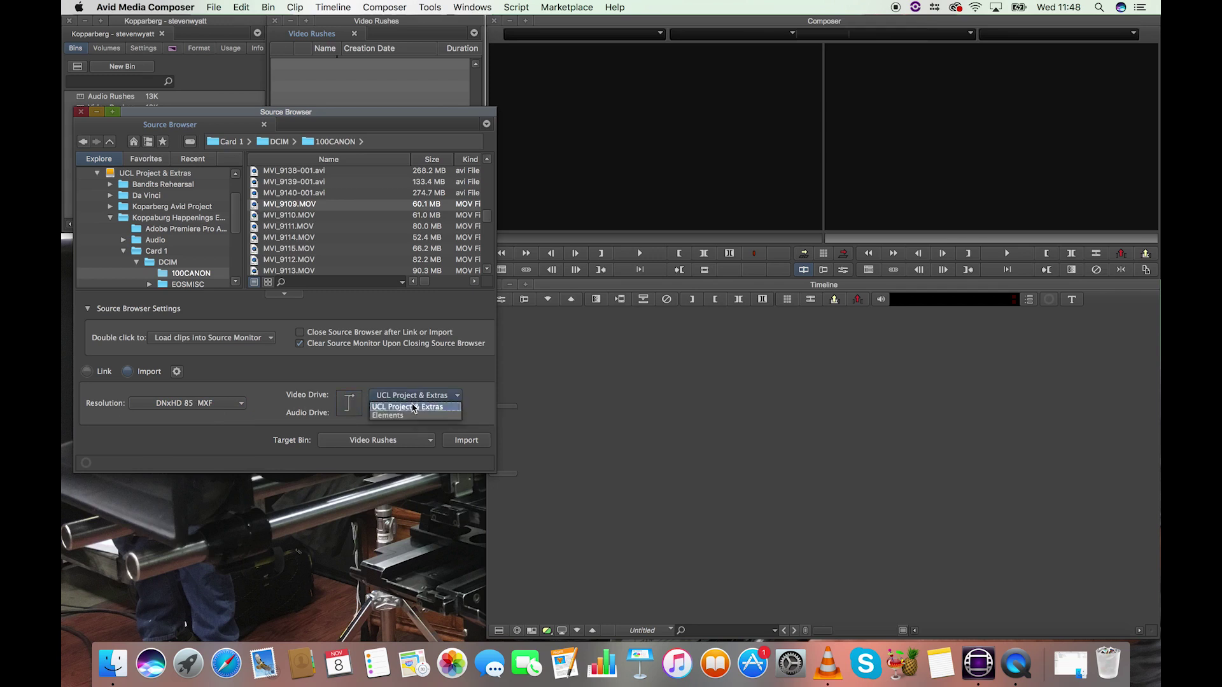
click(412, 408)
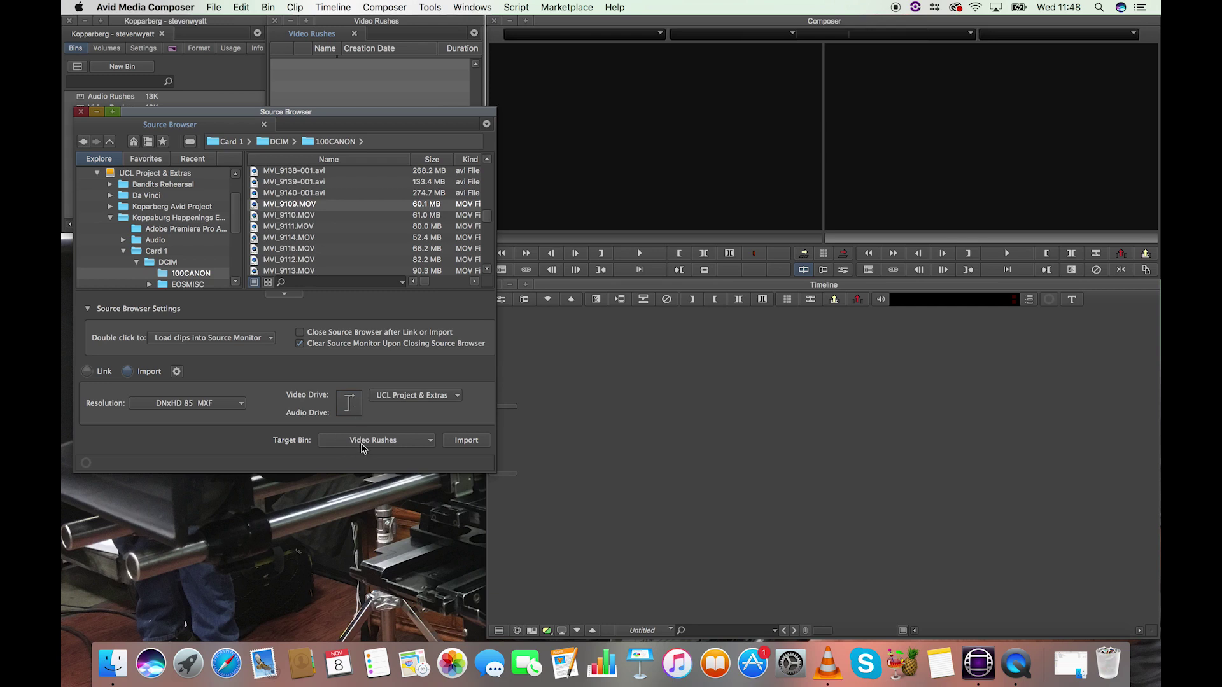
Import MVI_9109.MOV with Video Rushes as the target bin.
click(387, 443)
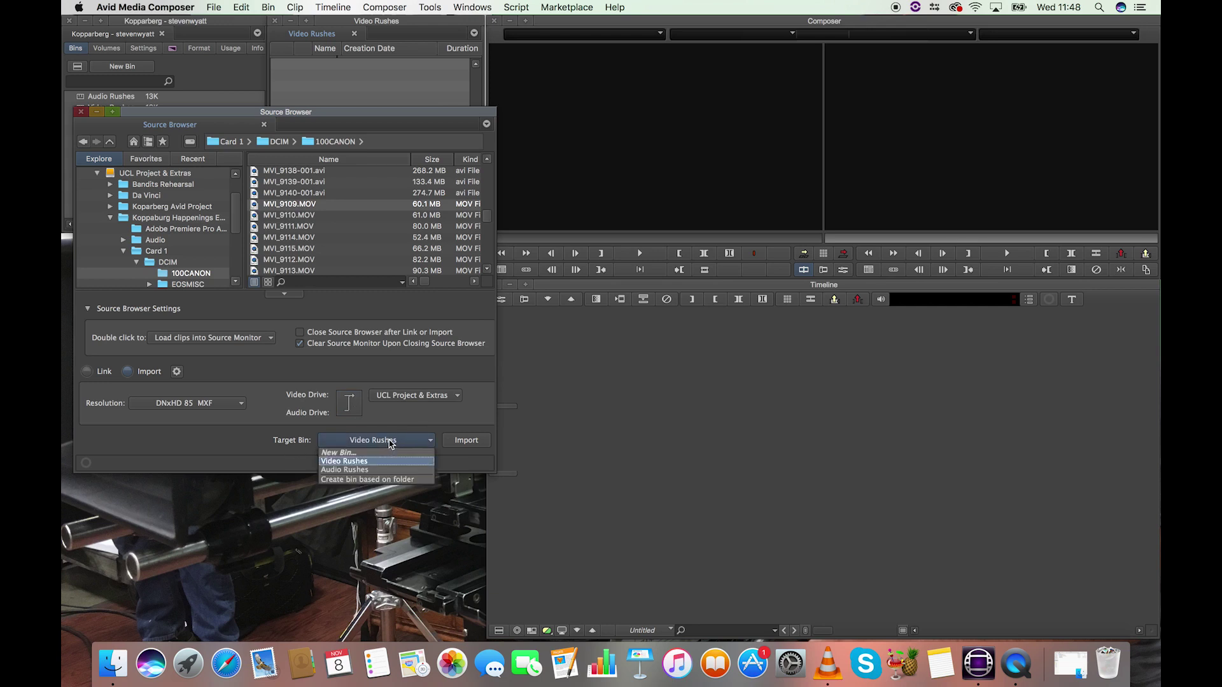
click(390, 443)
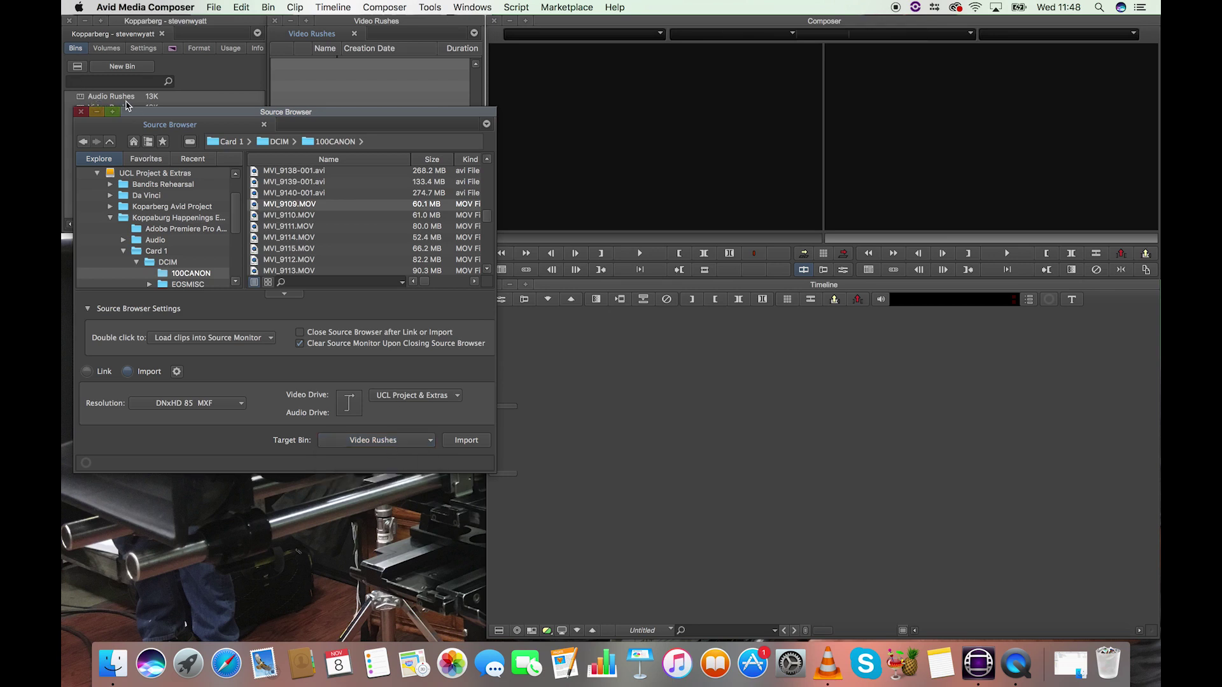
click(379, 442)
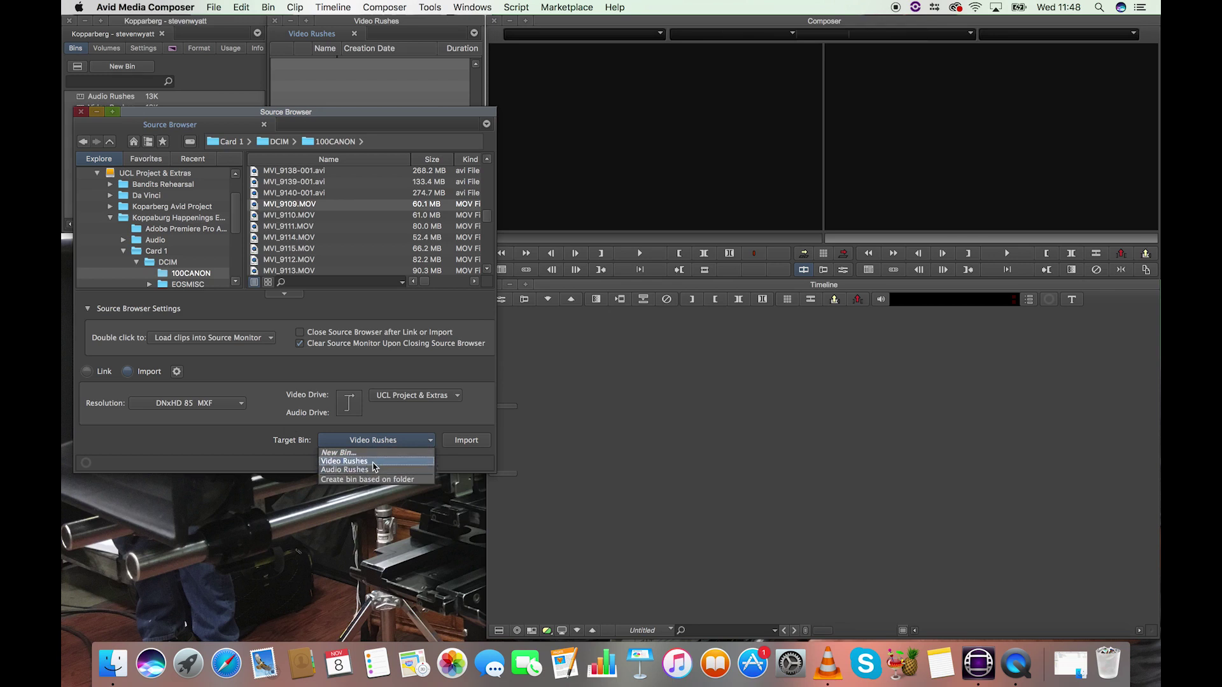
click(373, 464)
click(467, 444)
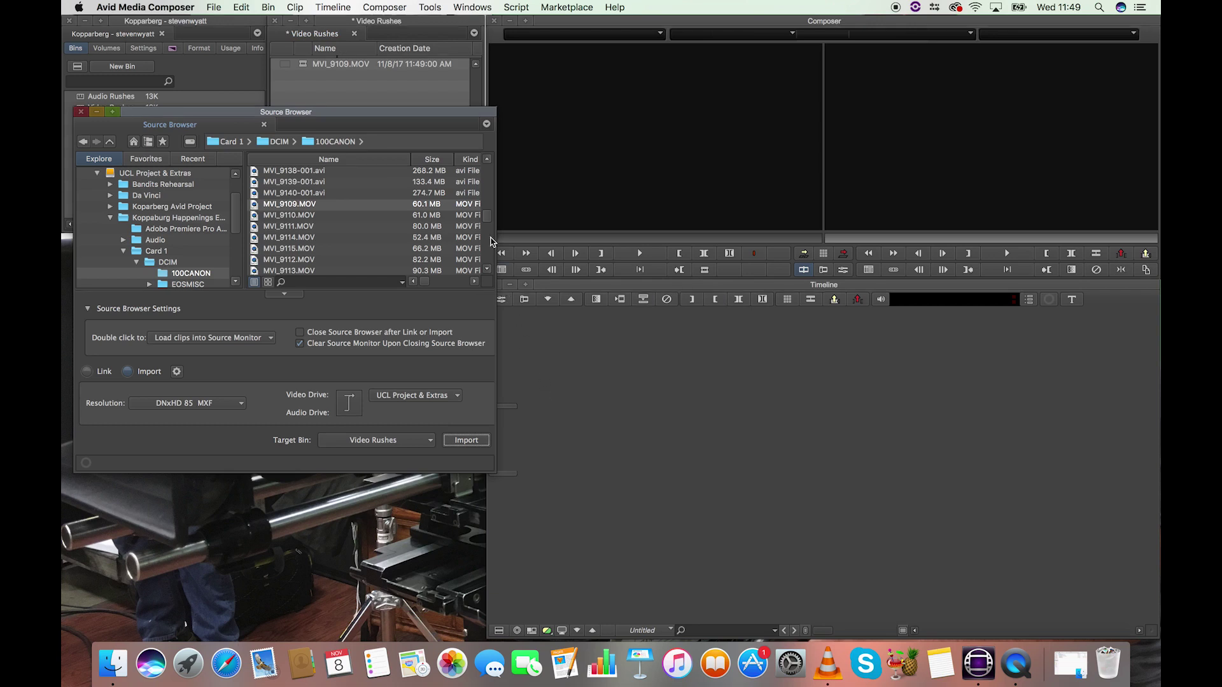
Enlarge the Video Rushes bin window and examine the imported clip's details across the columns.
click(426, 94)
click(304, 64)
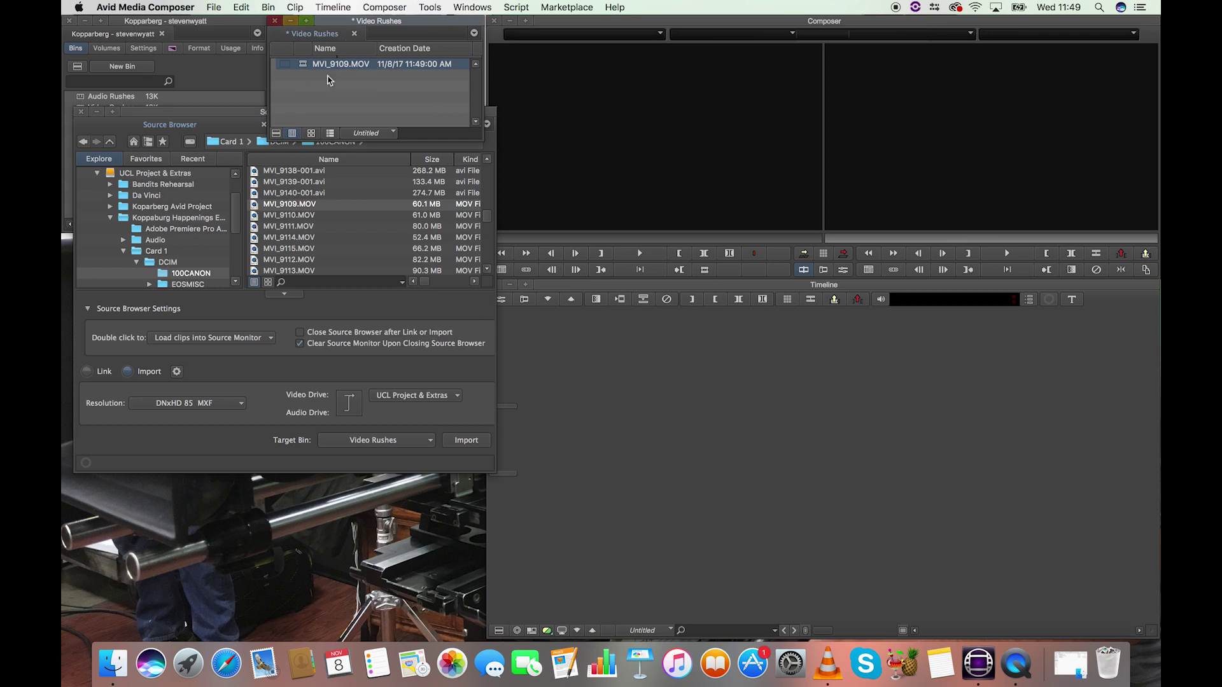
drag(483, 135, 1075, 446)
drag(909, 441, 987, 444)
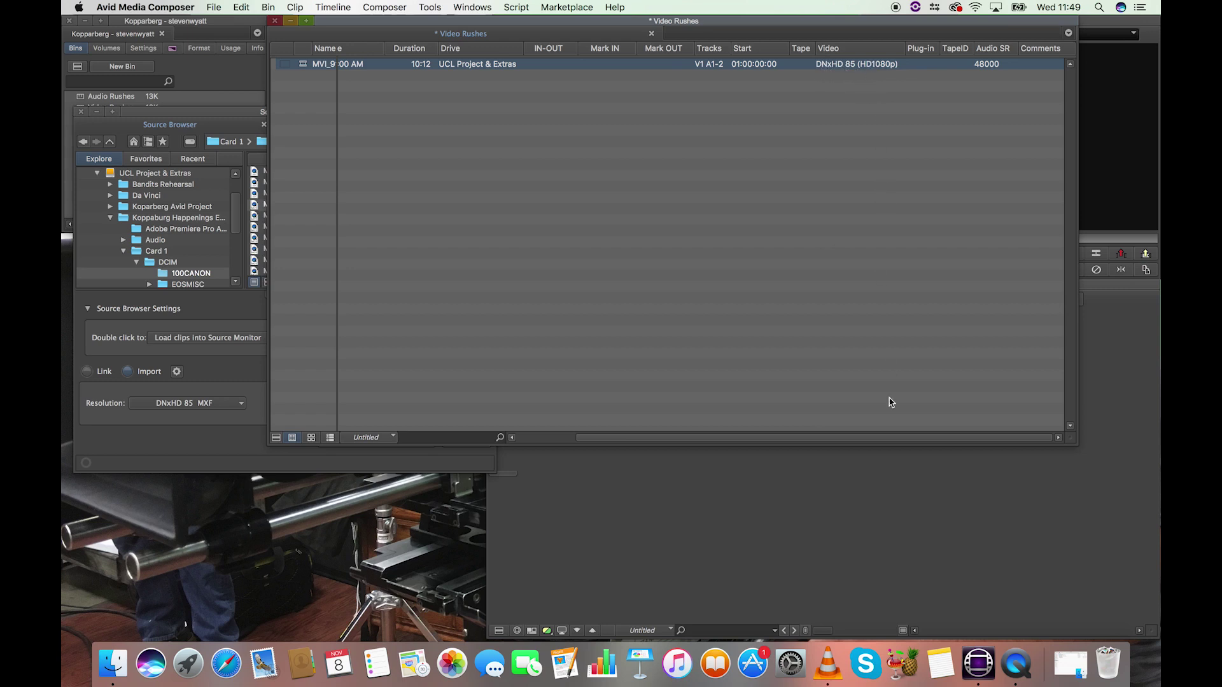
drag(894, 440, 616, 426)
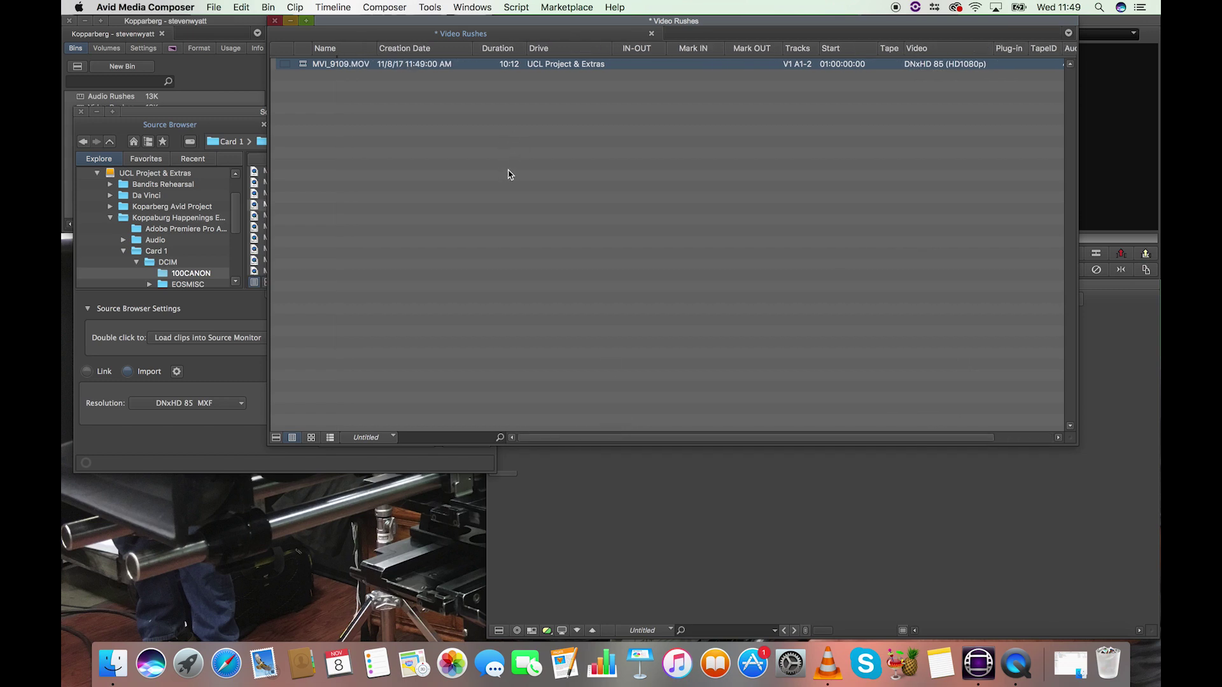
Link the clip MVI_9110.MOV to the Video Rushes bin instead of importing it.
click(241, 109)
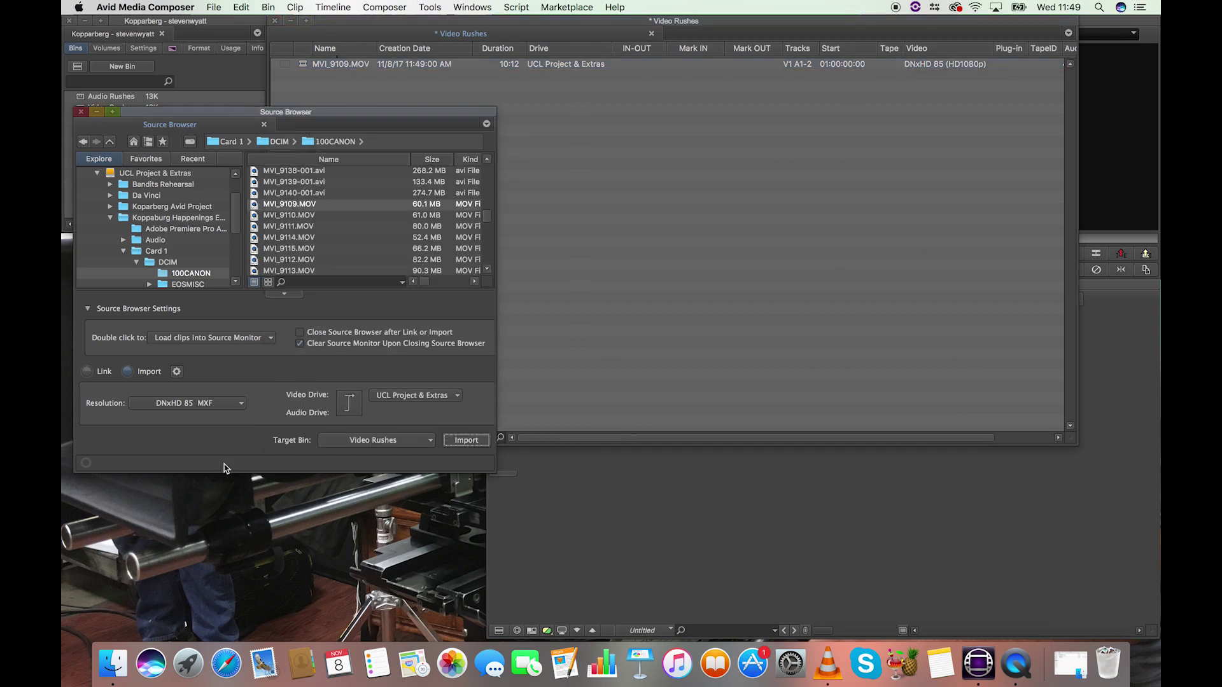
click(87, 371)
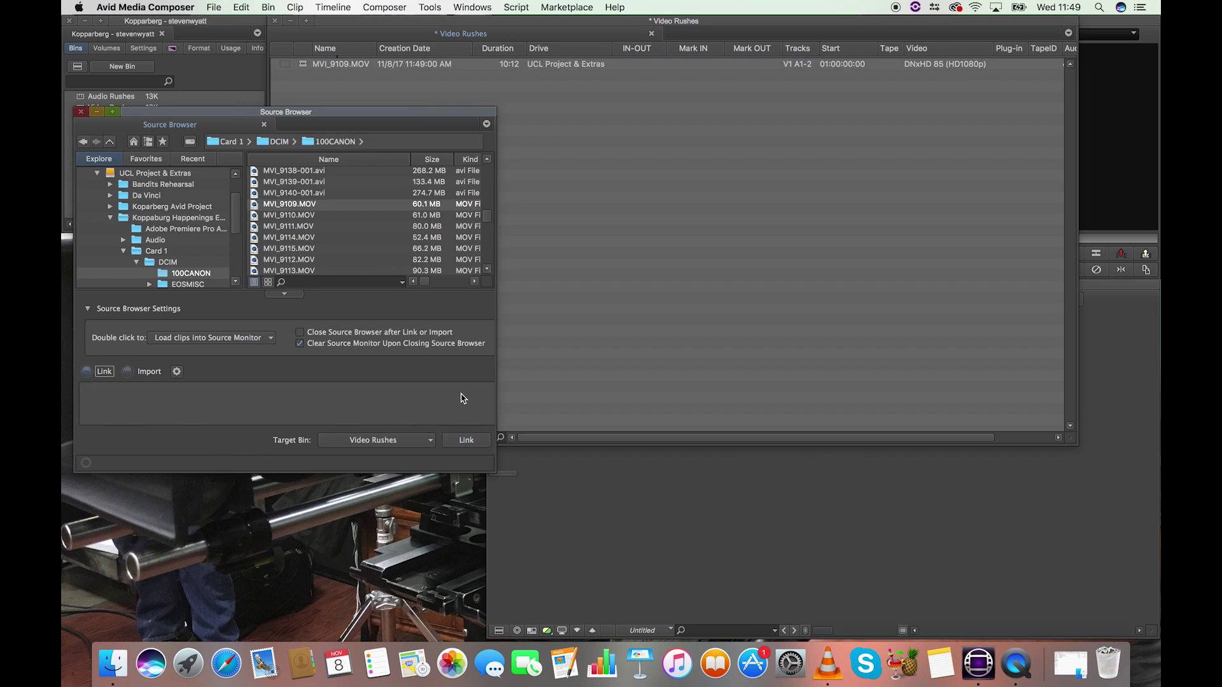
click(257, 216)
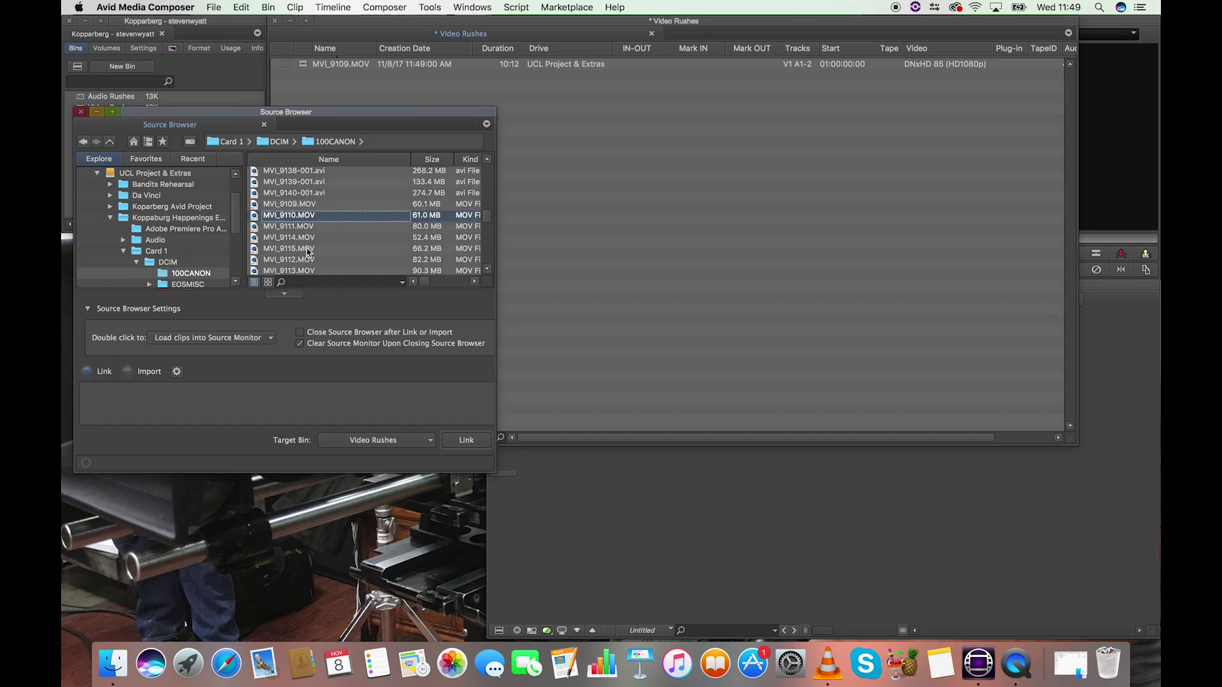
drag(367, 119, 373, 106)
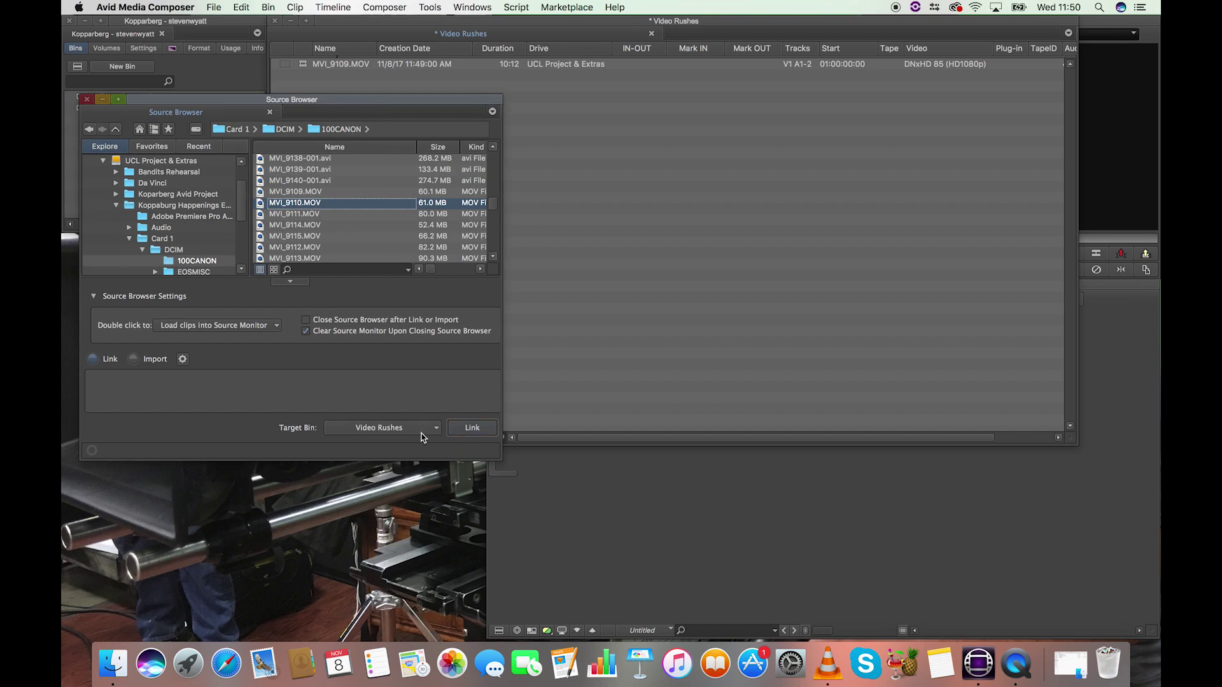
click(91, 360)
click(483, 430)
Resize the Video Rushes bin and compare the video format and plug-in details of the linked and imported clips.
click(731, 156)
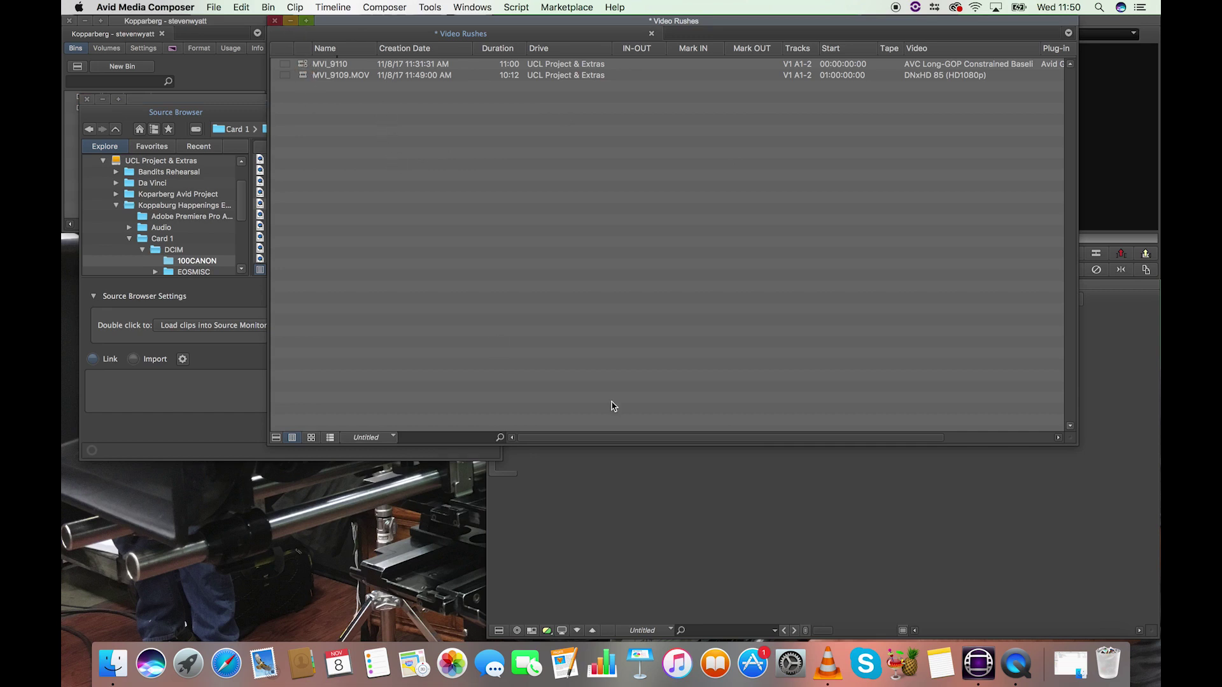
mouse_move(623, 439)
mouse_down()
mouse_move(660, 444)
mouse_move(611, 443)
mouse_up()
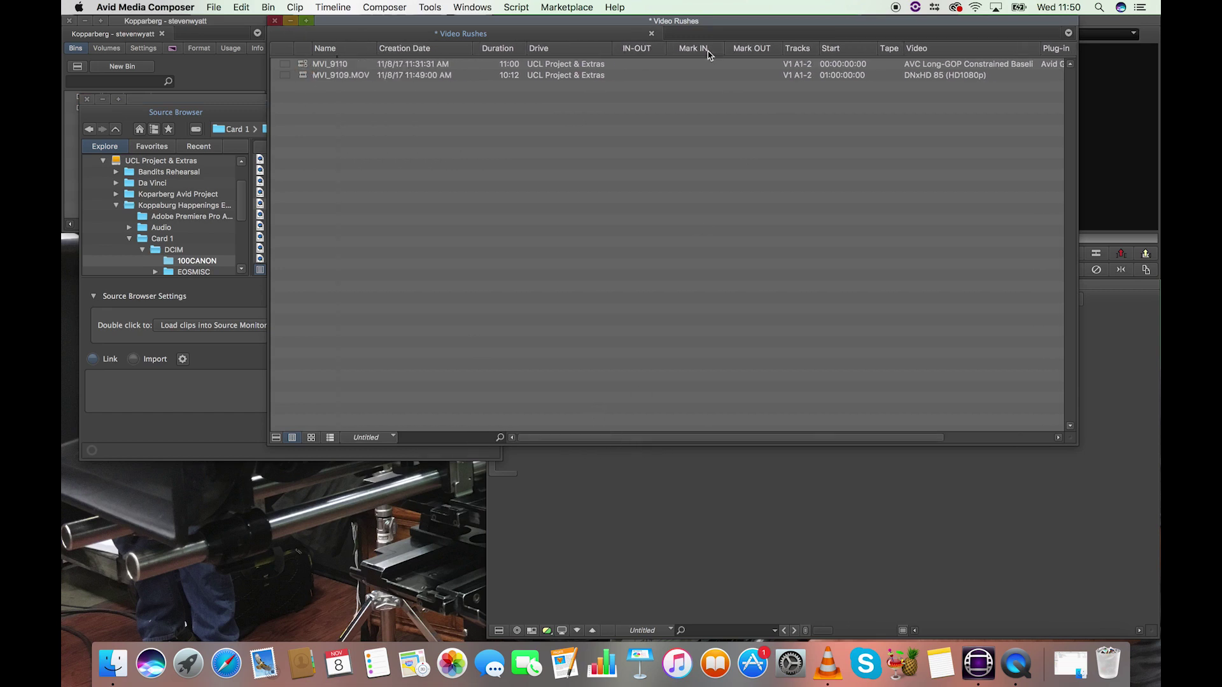
drag(1076, 447, 980, 420)
drag(756, 418, 882, 418)
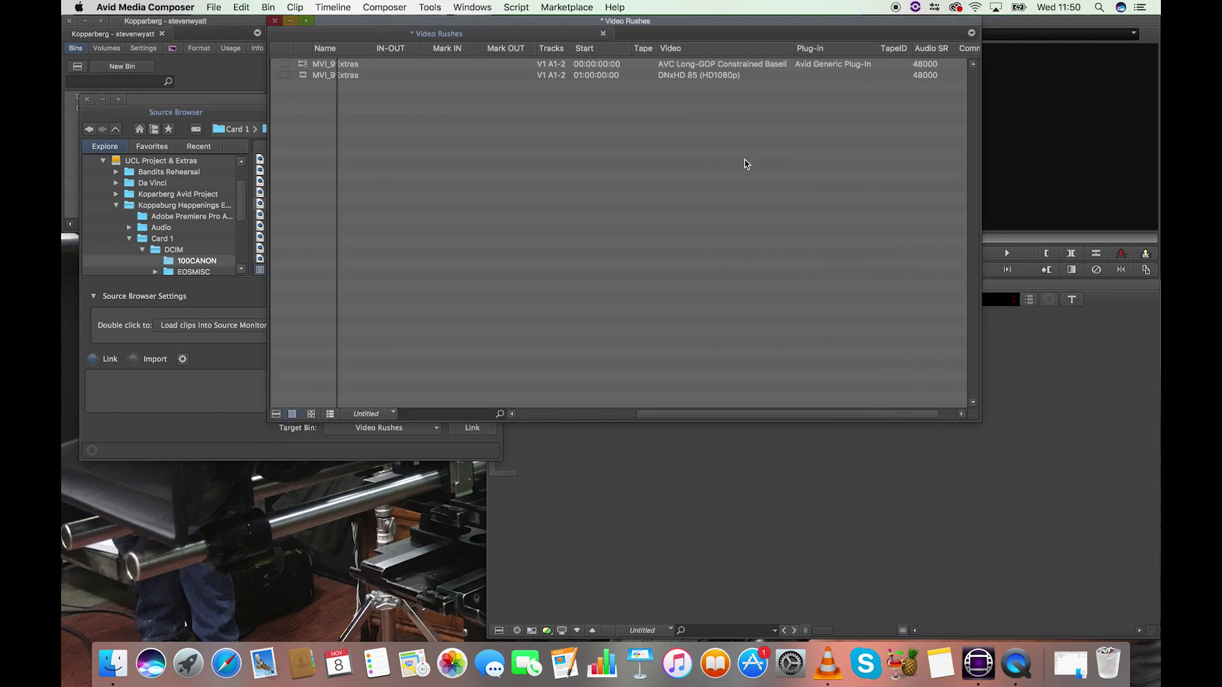
click(668, 66)
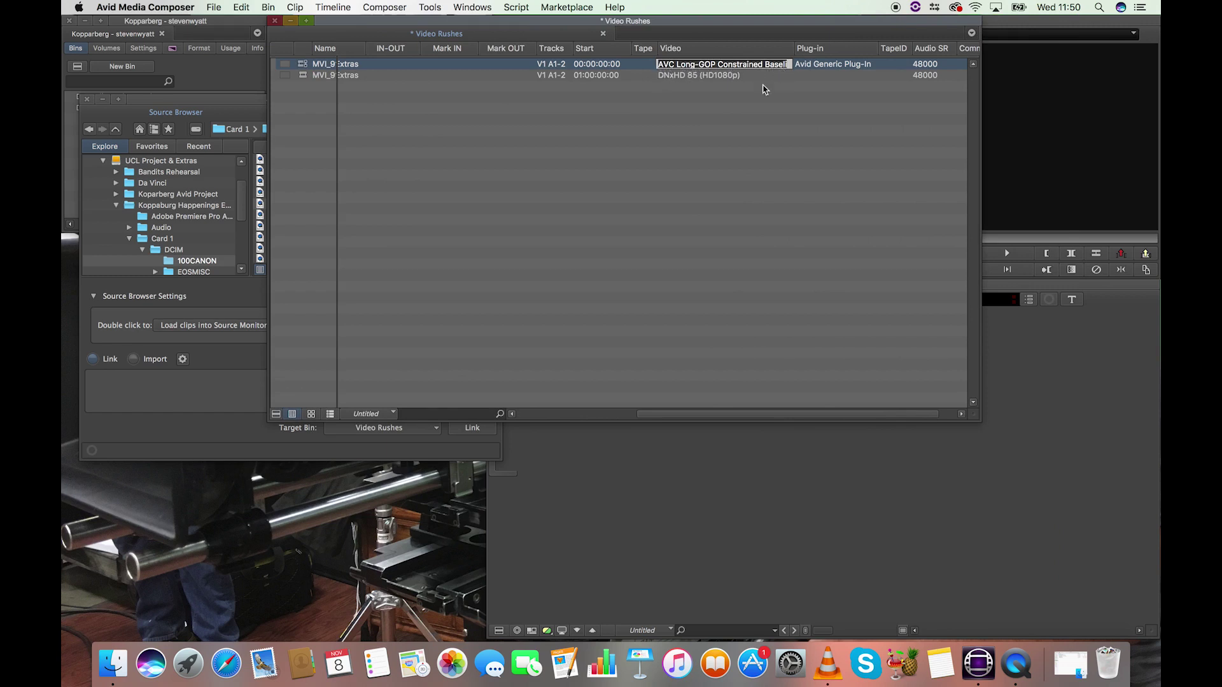
click(764, 90)
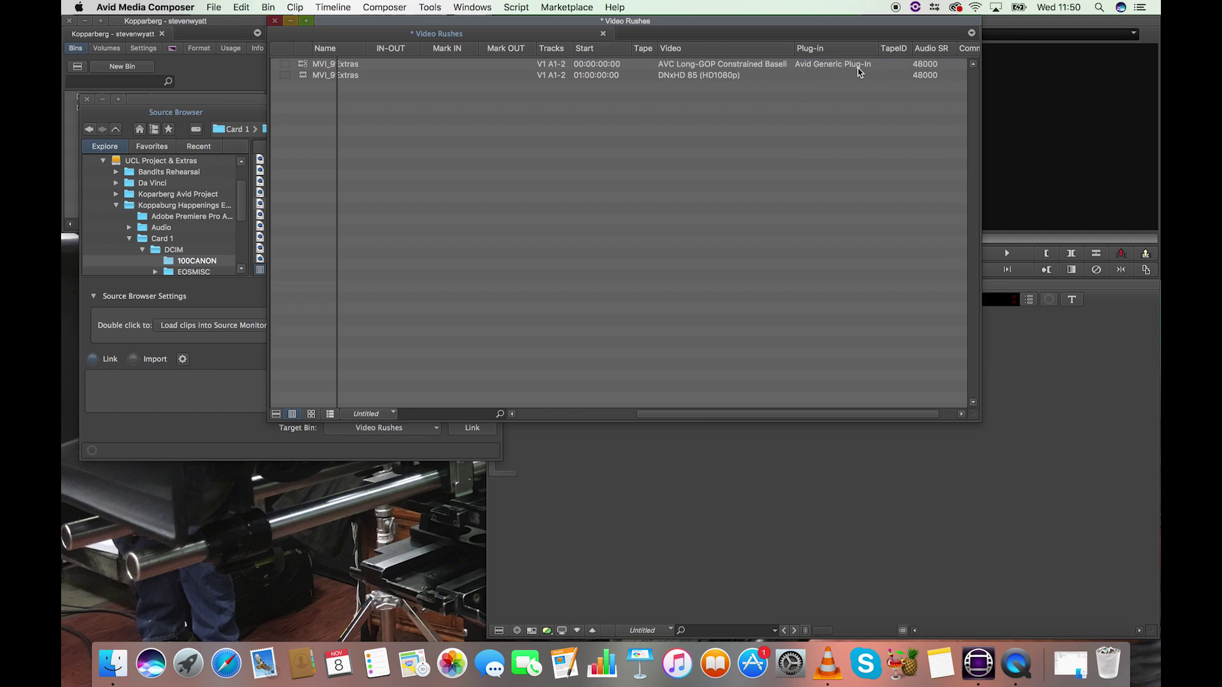
click(596, 64)
key(Return)
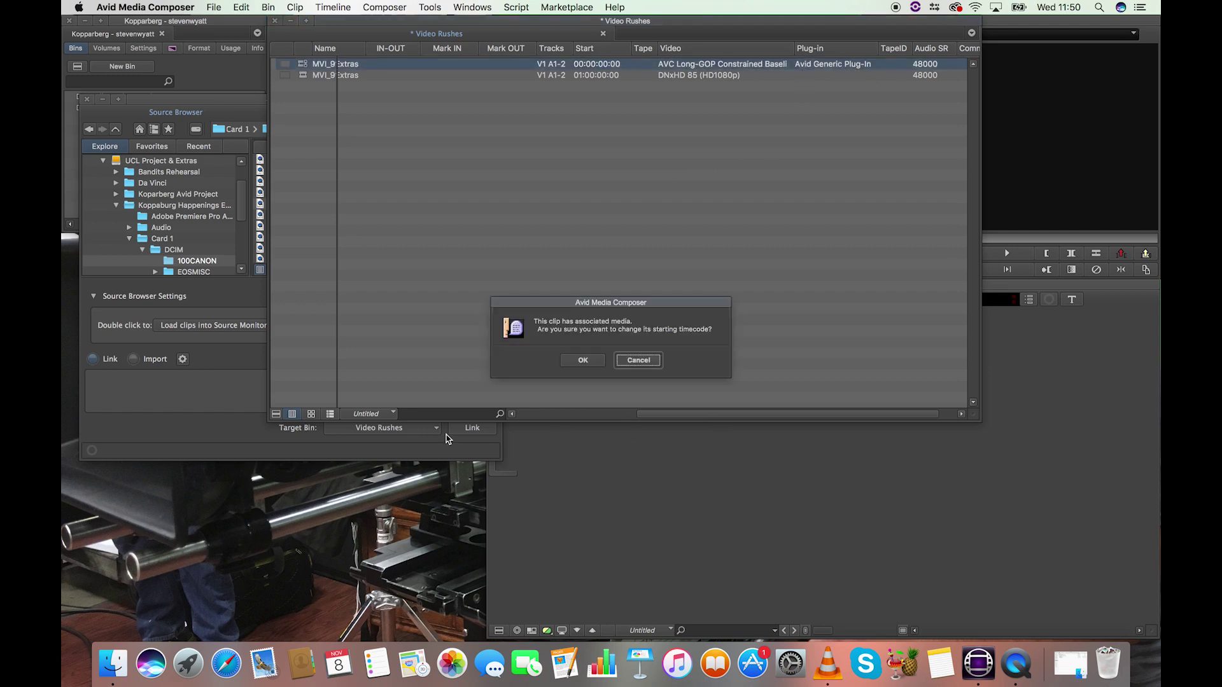
click(590, 361)
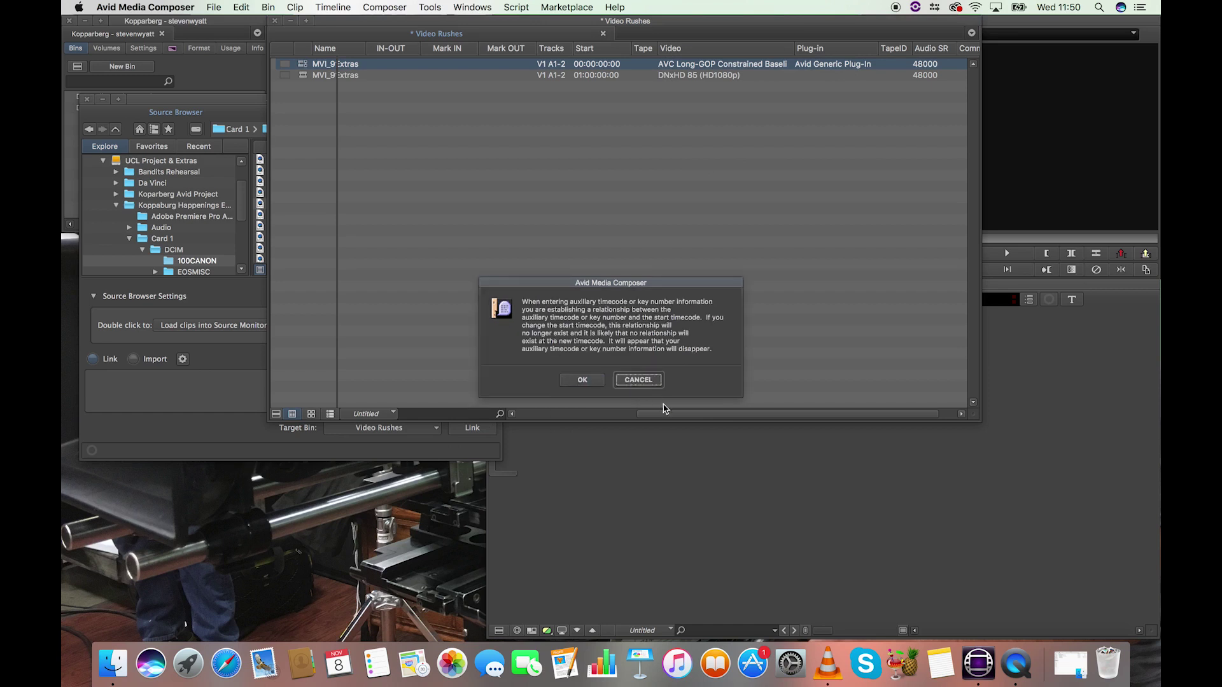
click(639, 381)
Compare the bin icons of the linked clip MVI_9110 and the imported clip MVI_9109.MOV.
drag(678, 417, 589, 399)
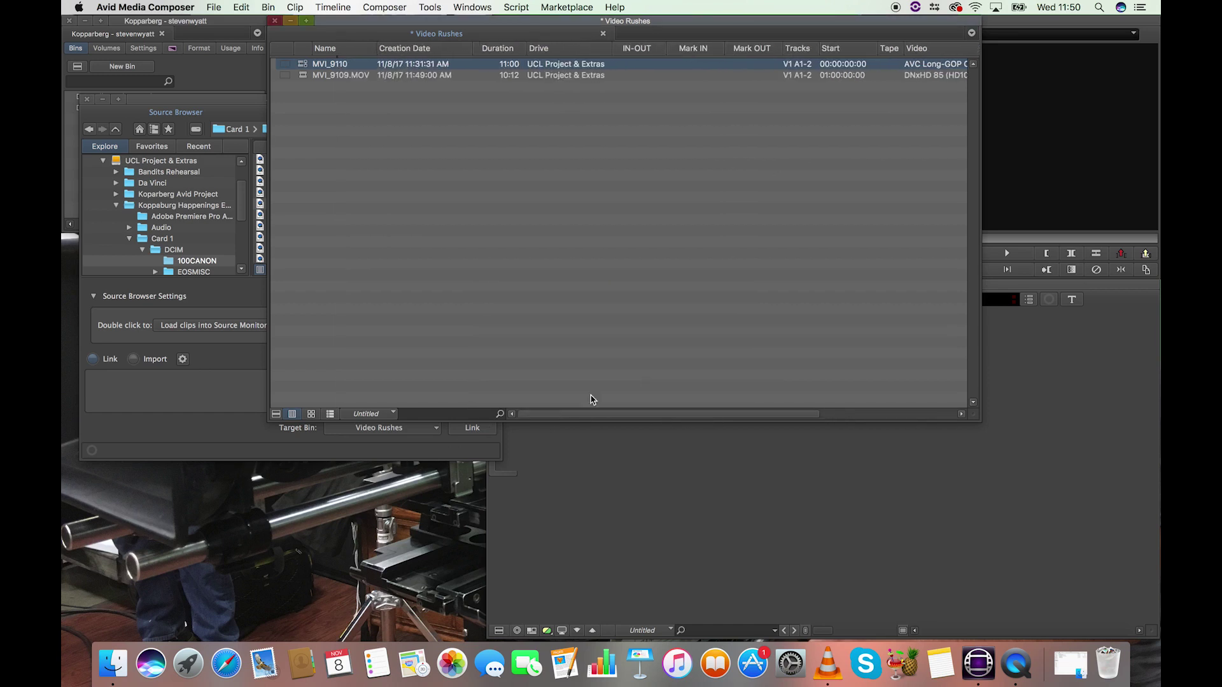
click(303, 67)
click(440, 164)
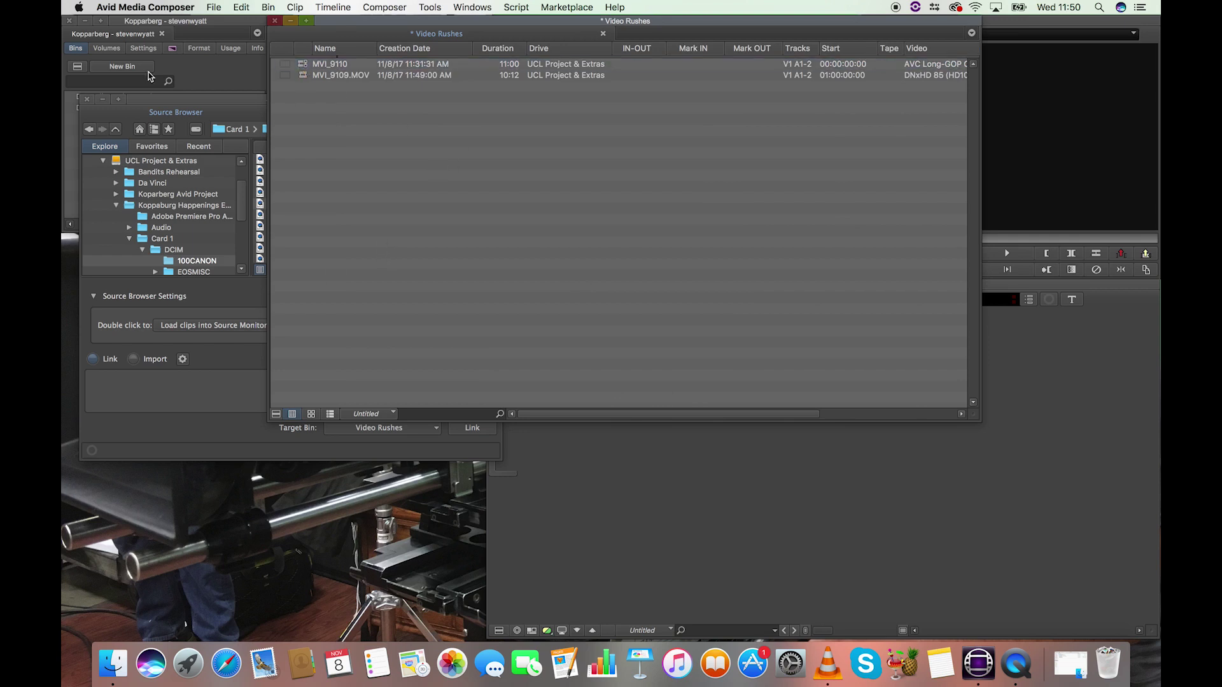
Move the Source Browser clear of the project's bin list and switch it back to Import mode.
click(167, 101)
drag(331, 100, 389, 100)
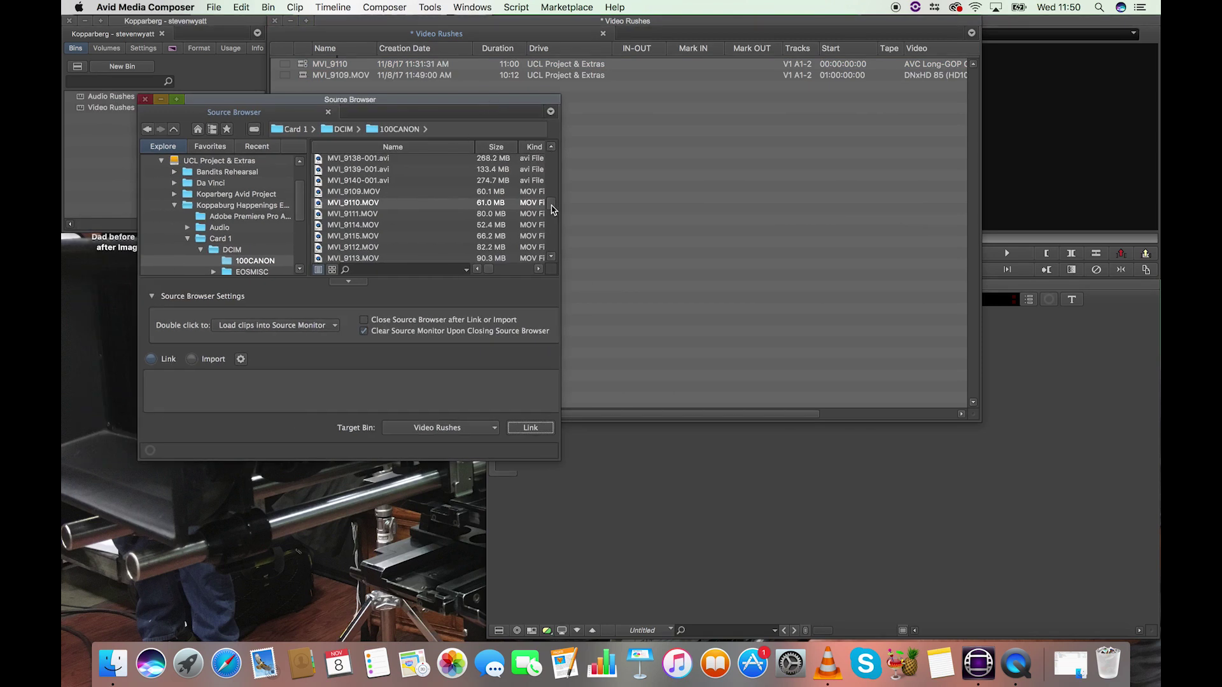
click(153, 364)
click(192, 361)
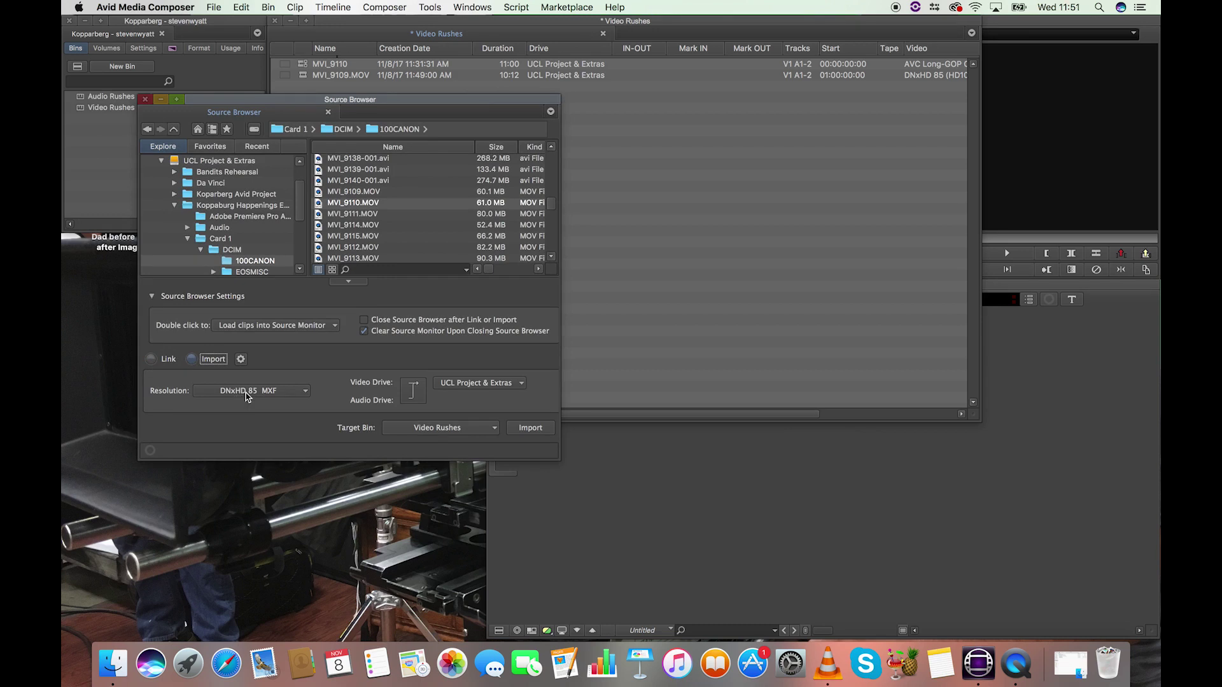
drag(440, 93, 504, 83)
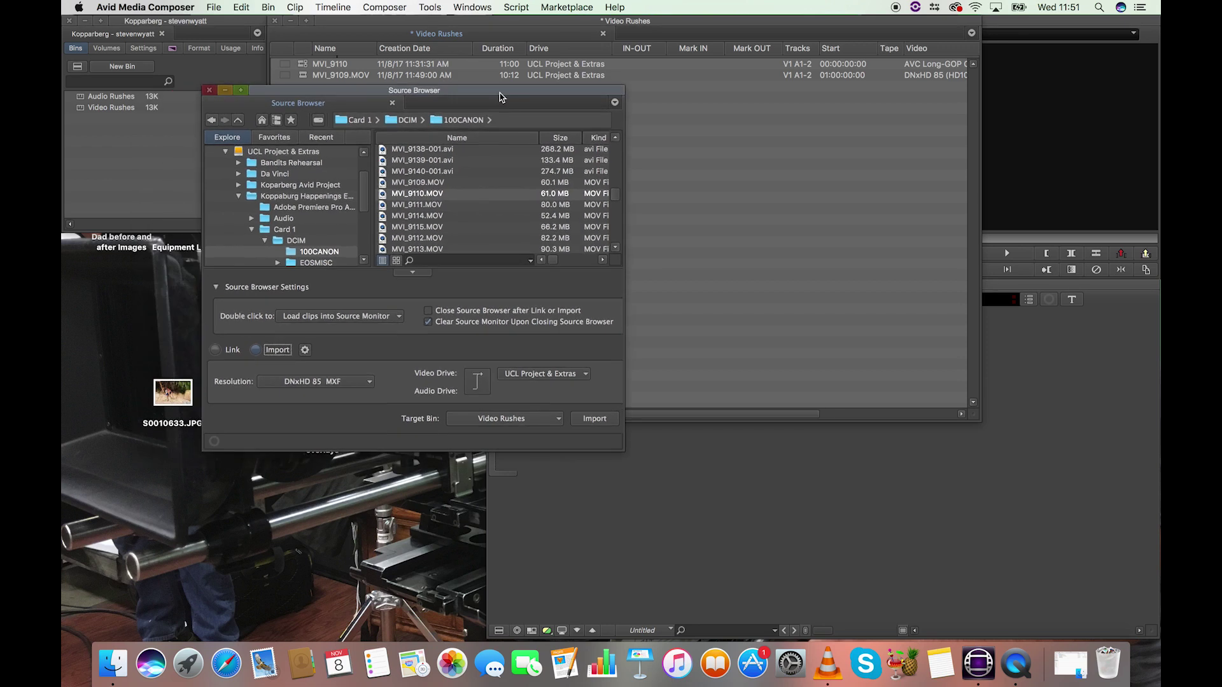
Review the import resolutions, keeping DNxHD 85 MXF, and compare the Link and Import modes again, ending in Import.
click(318, 383)
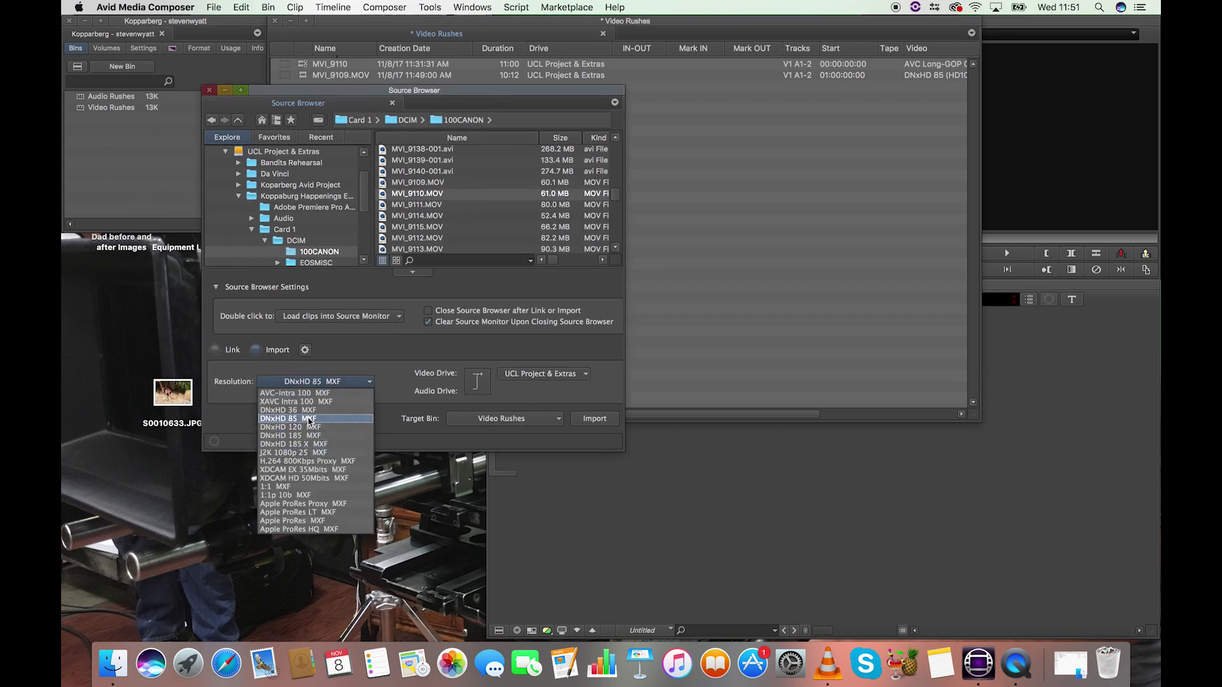
click(310, 420)
click(216, 350)
click(258, 352)
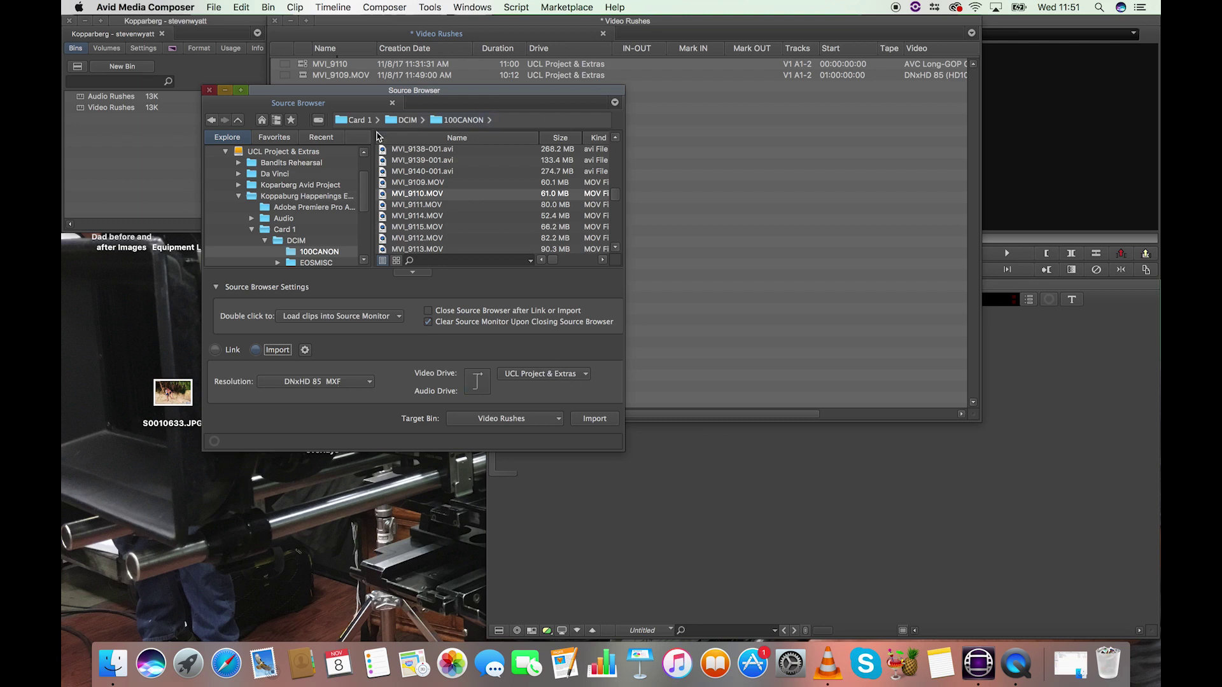
Place the Source Browser below the bins and shrink the Video Rushes bin window to clear the Composer and Timeline.
drag(348, 97, 238, 271)
click(402, 164)
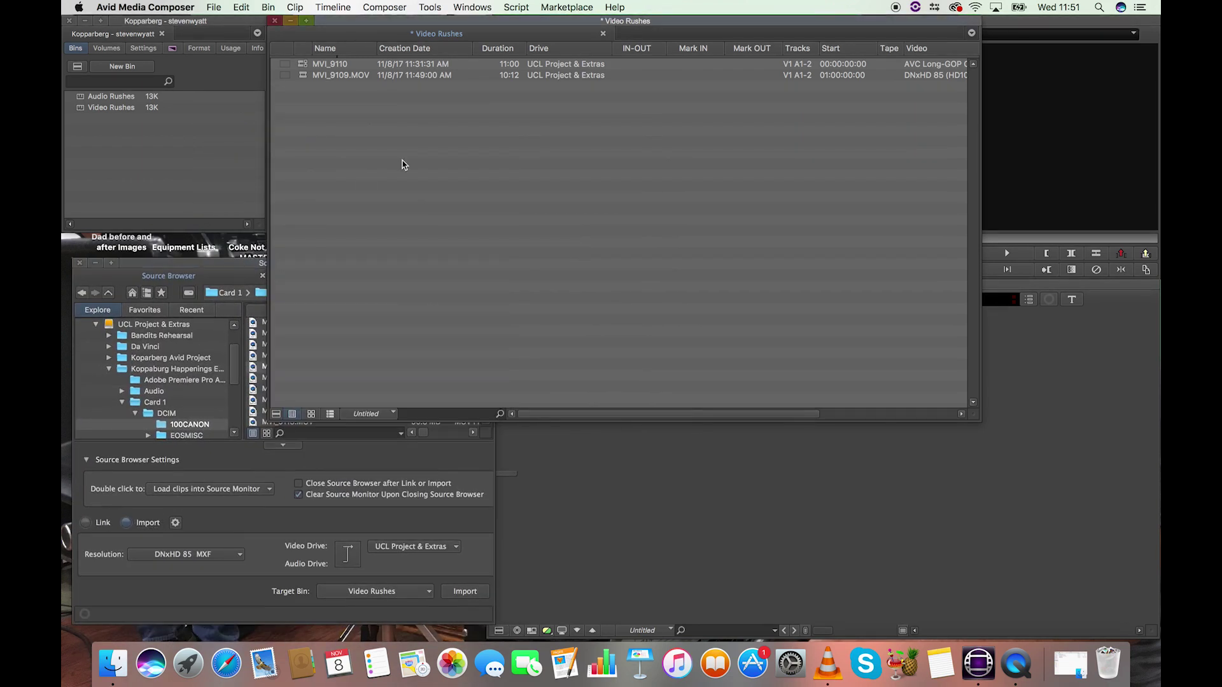
drag(978, 420, 464, 233)
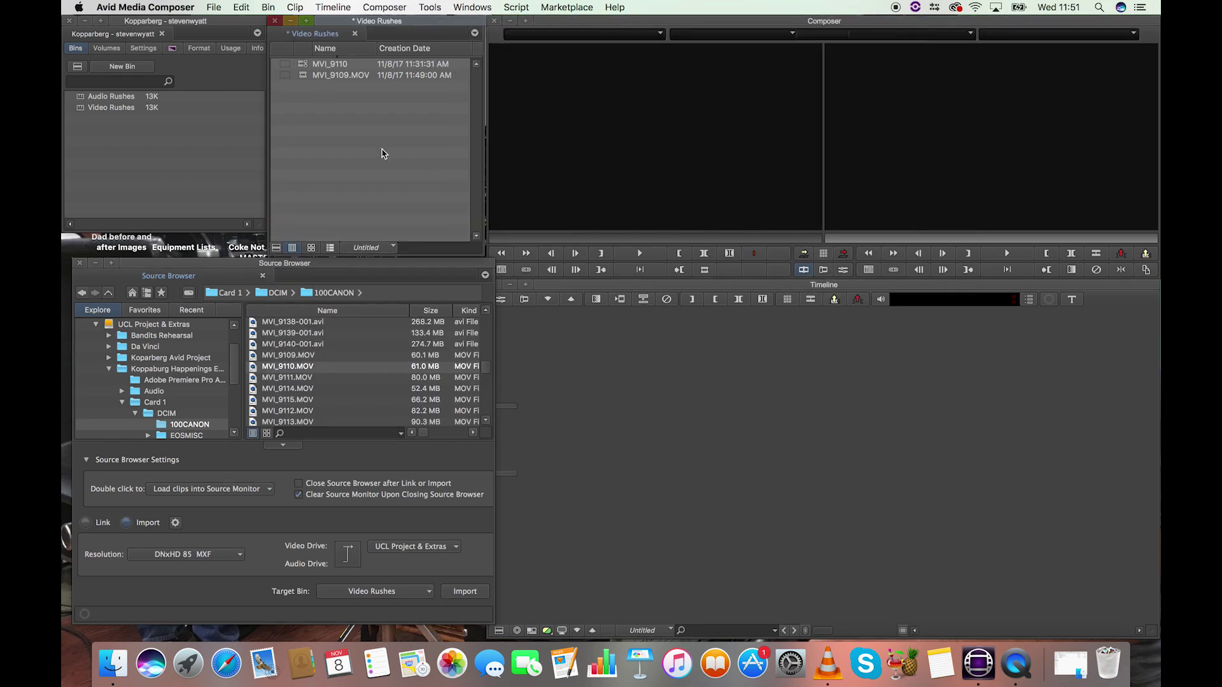
Import MVI_9112.MOV into the Video Rushes bin with Import Media, from Card 1's DCIM/100CANON folder on the UCL drive.
right_click(349, 130)
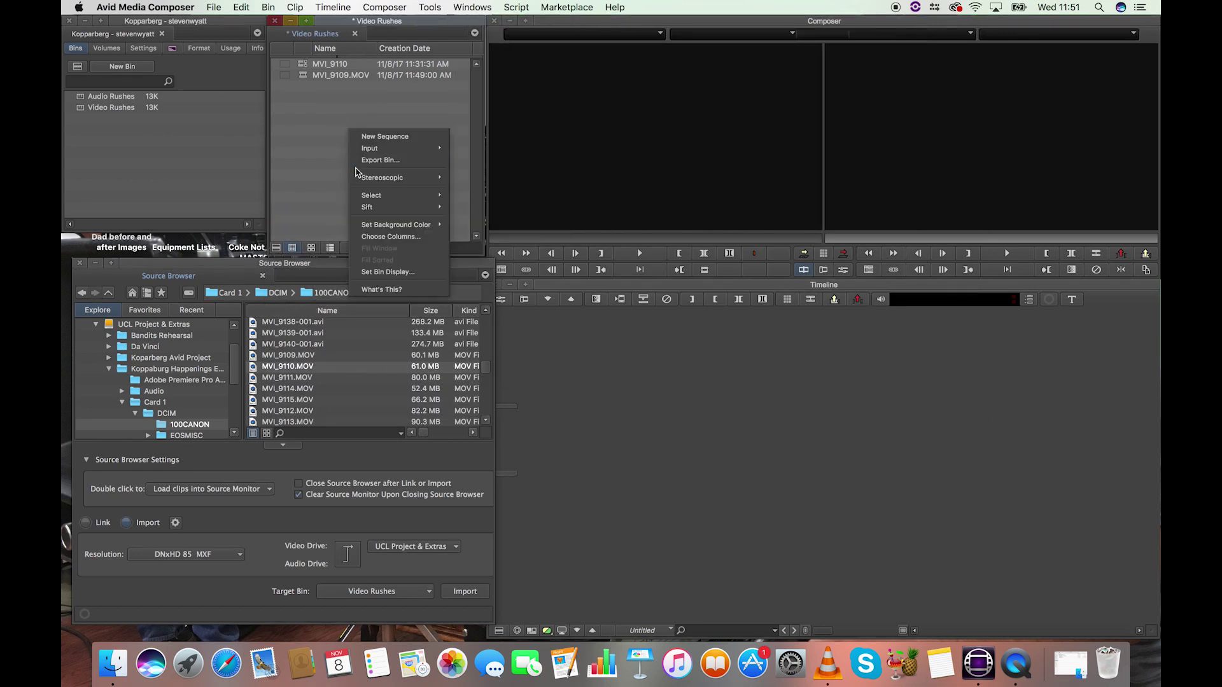
mouse_move(395, 153)
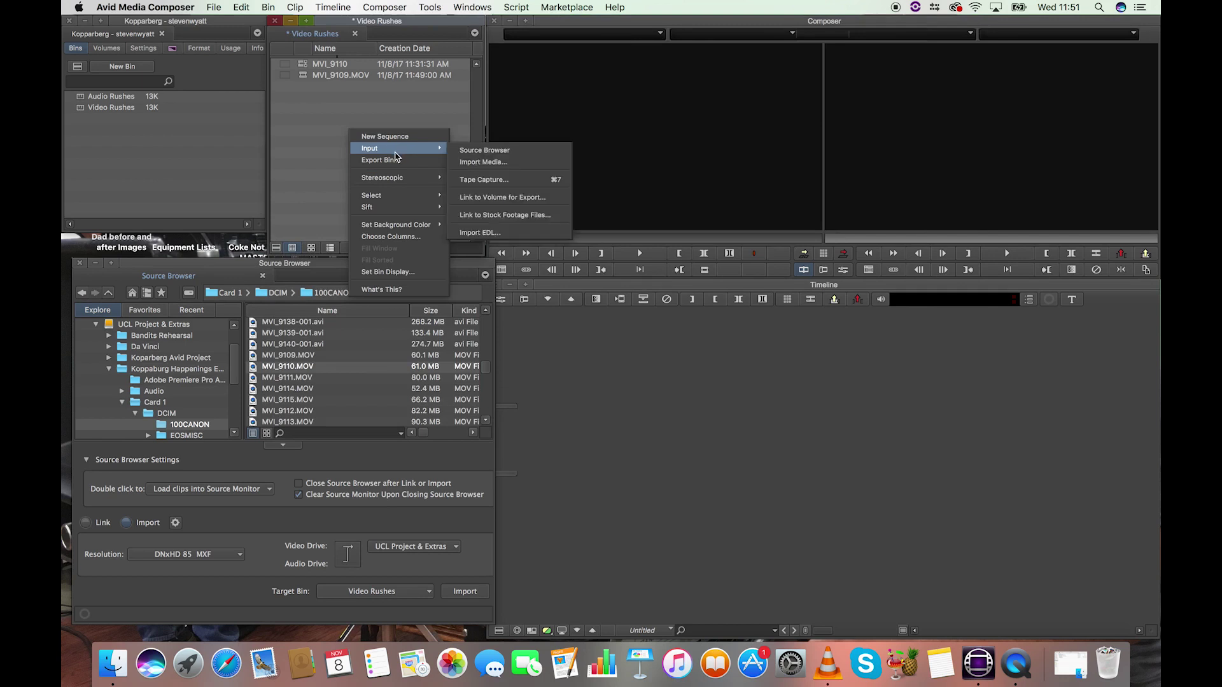
click(474, 163)
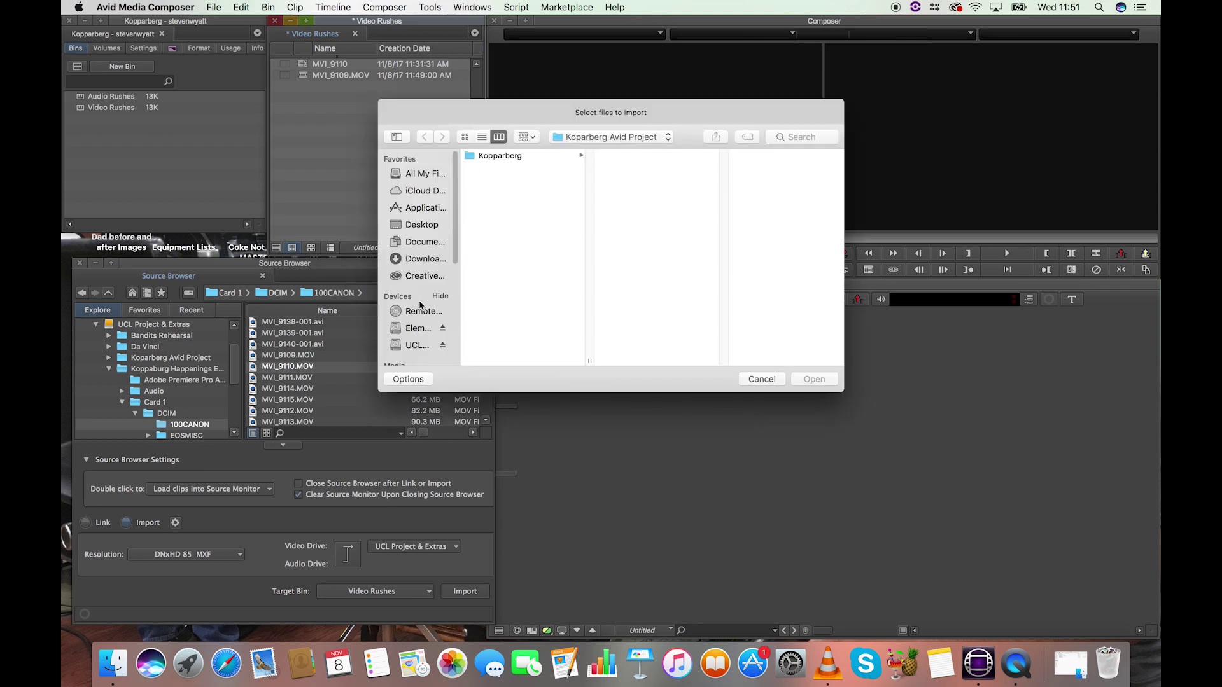
click(412, 344)
click(527, 202)
click(628, 194)
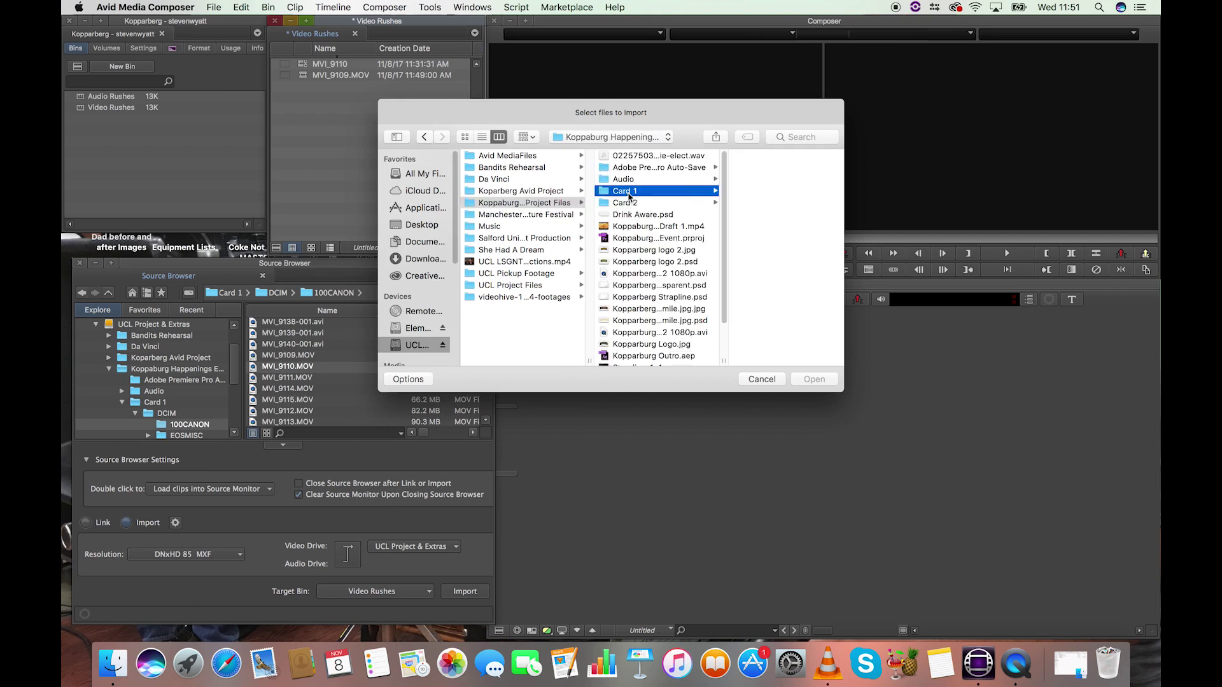
click(739, 159)
click(740, 158)
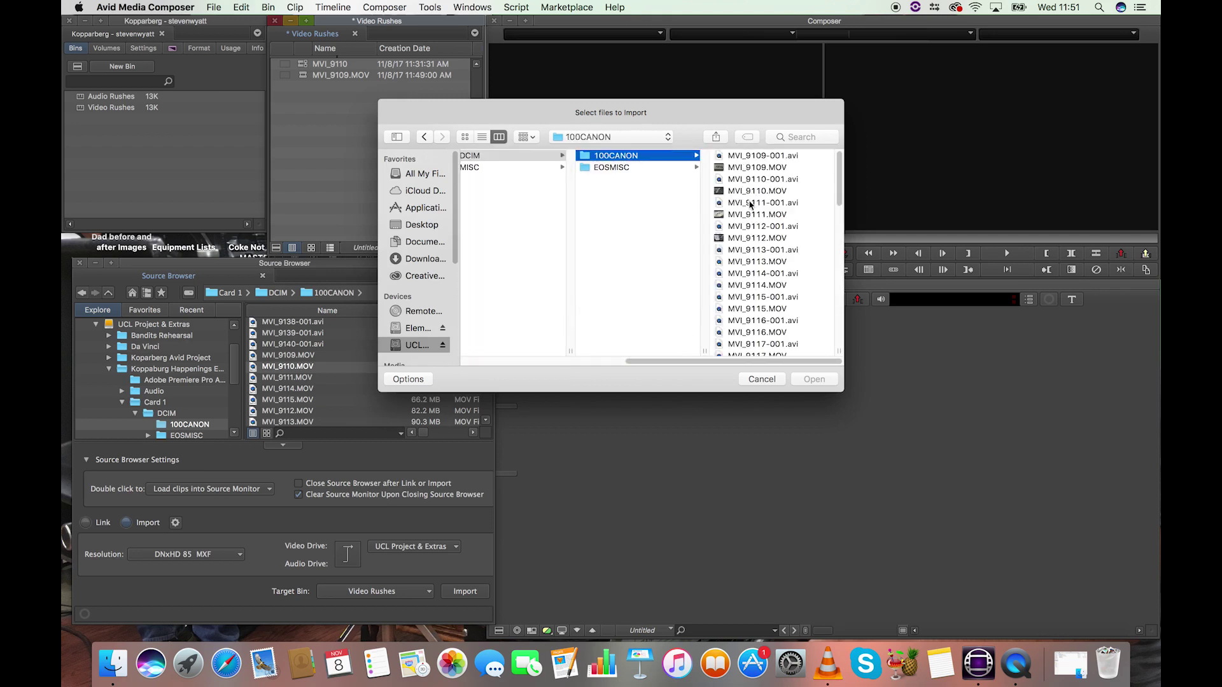
click(764, 239)
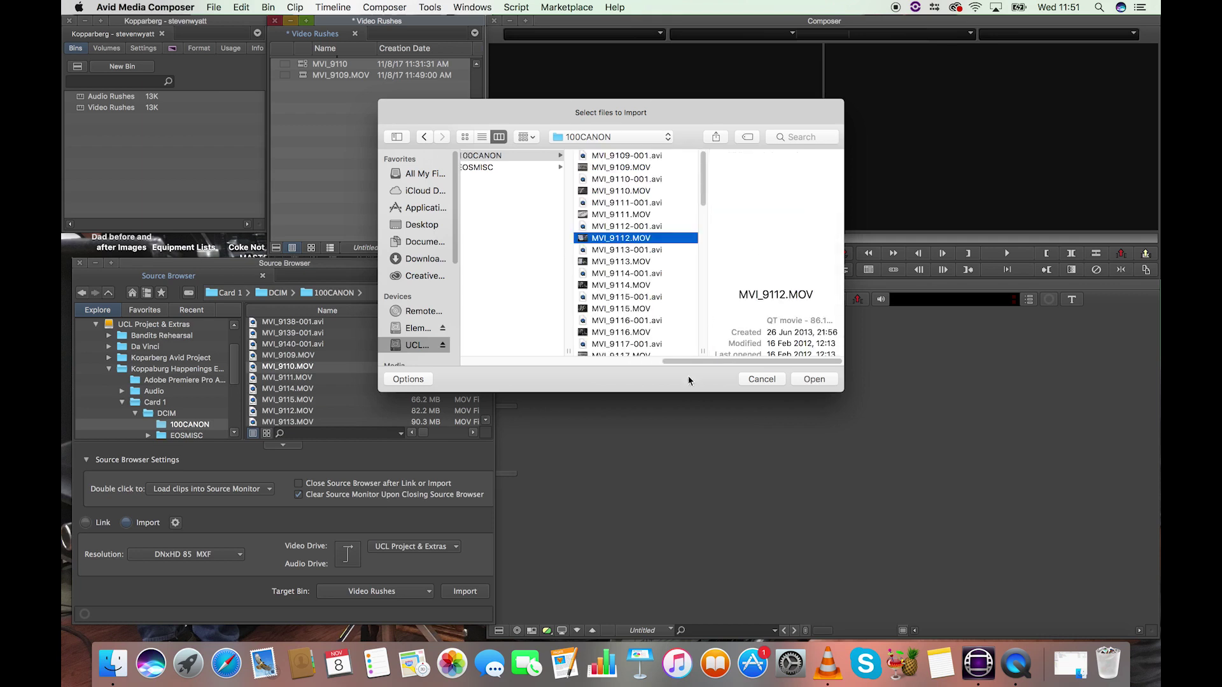
click(821, 385)
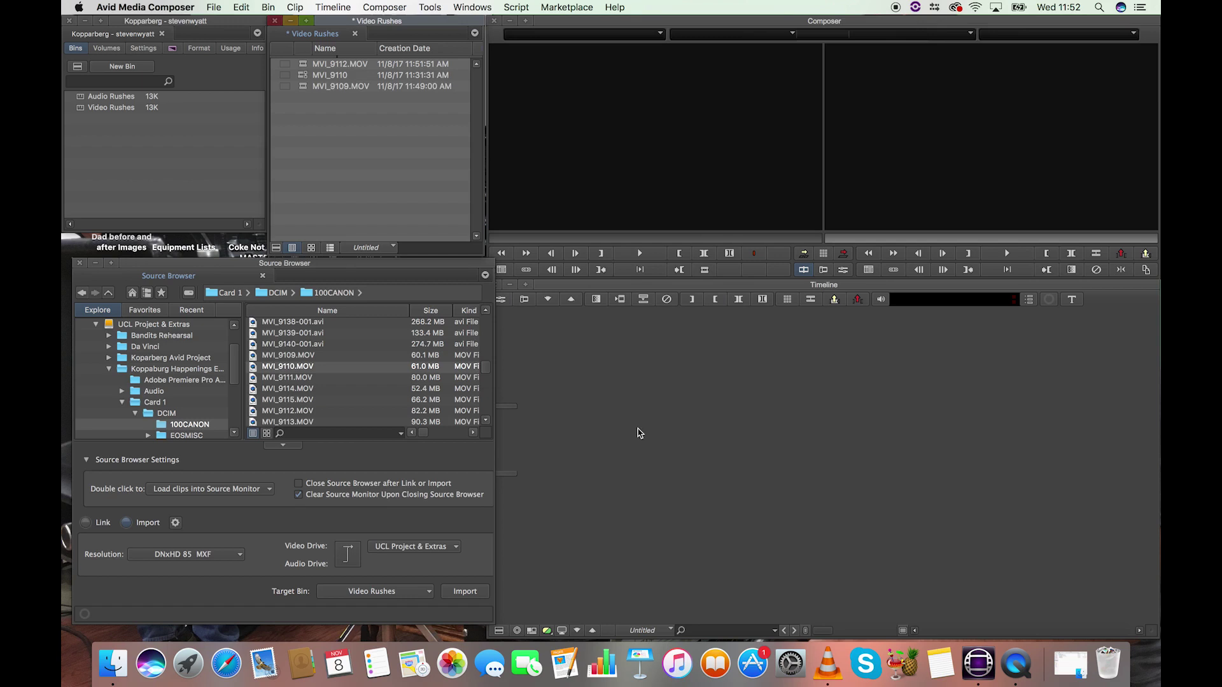
Switch the Source Browser to Link mode and nudge its window slightly upward.
click(337, 274)
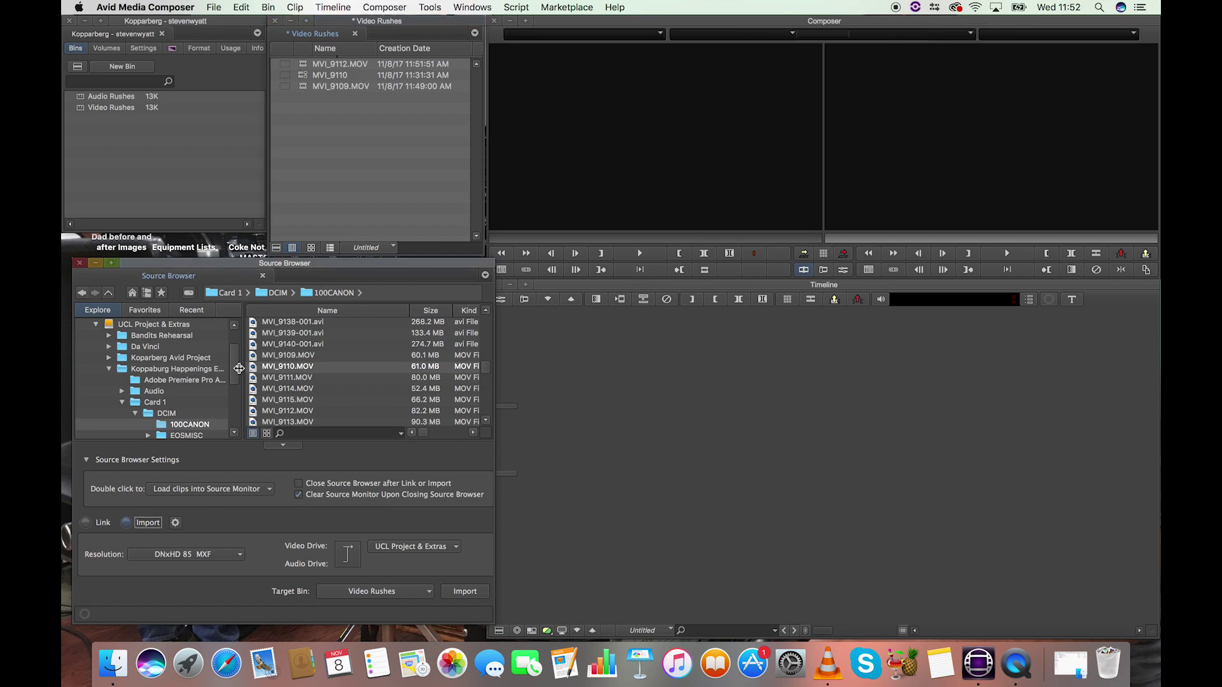
click(86, 524)
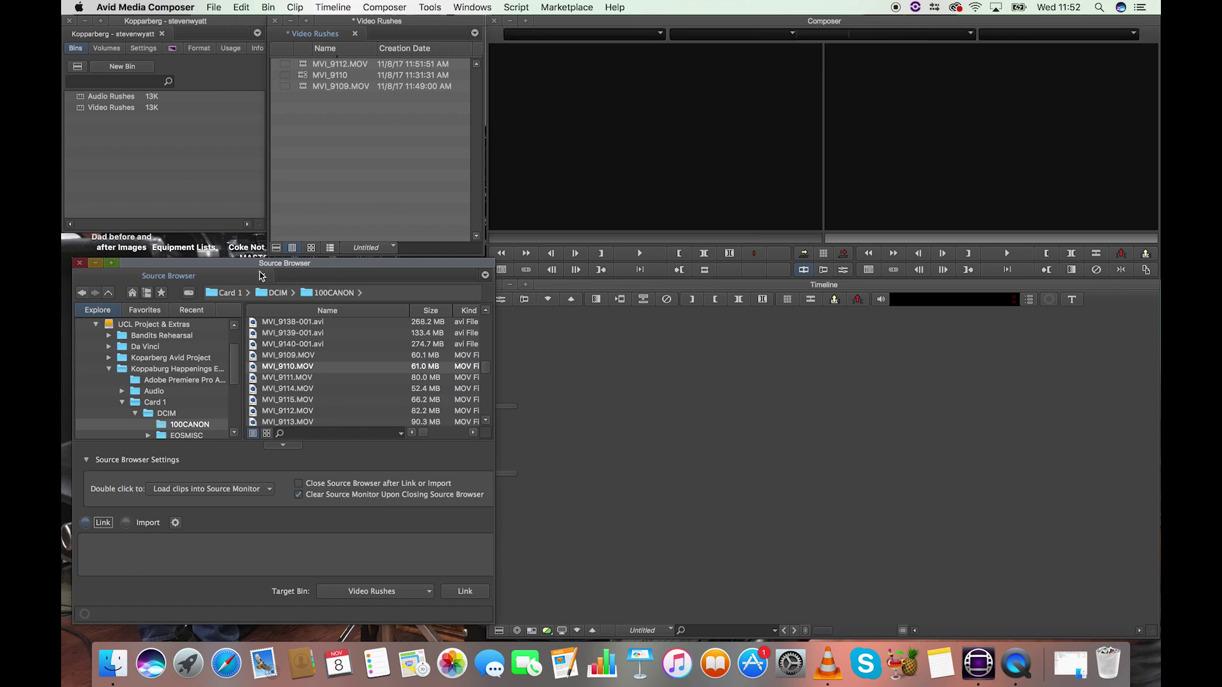
drag(187, 265, 185, 261)
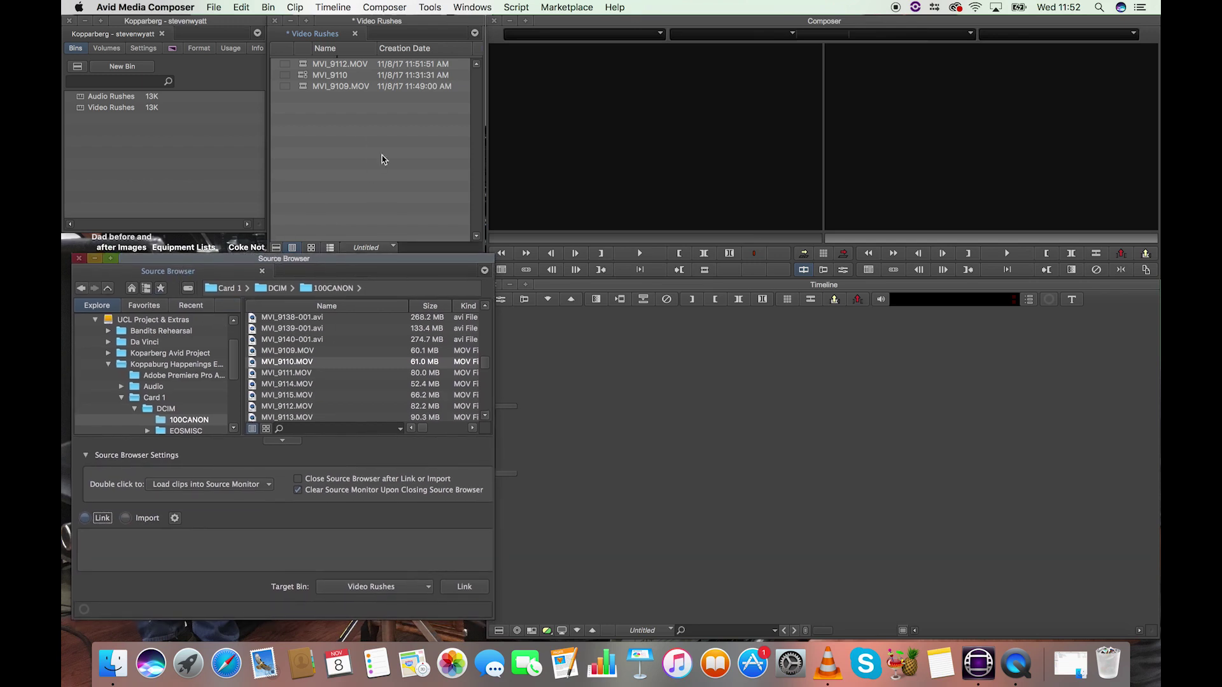
Review the Input options offered for the Video Rushes bin and dismiss them without choosing one.
right_click(363, 132)
mouse_move(389, 150)
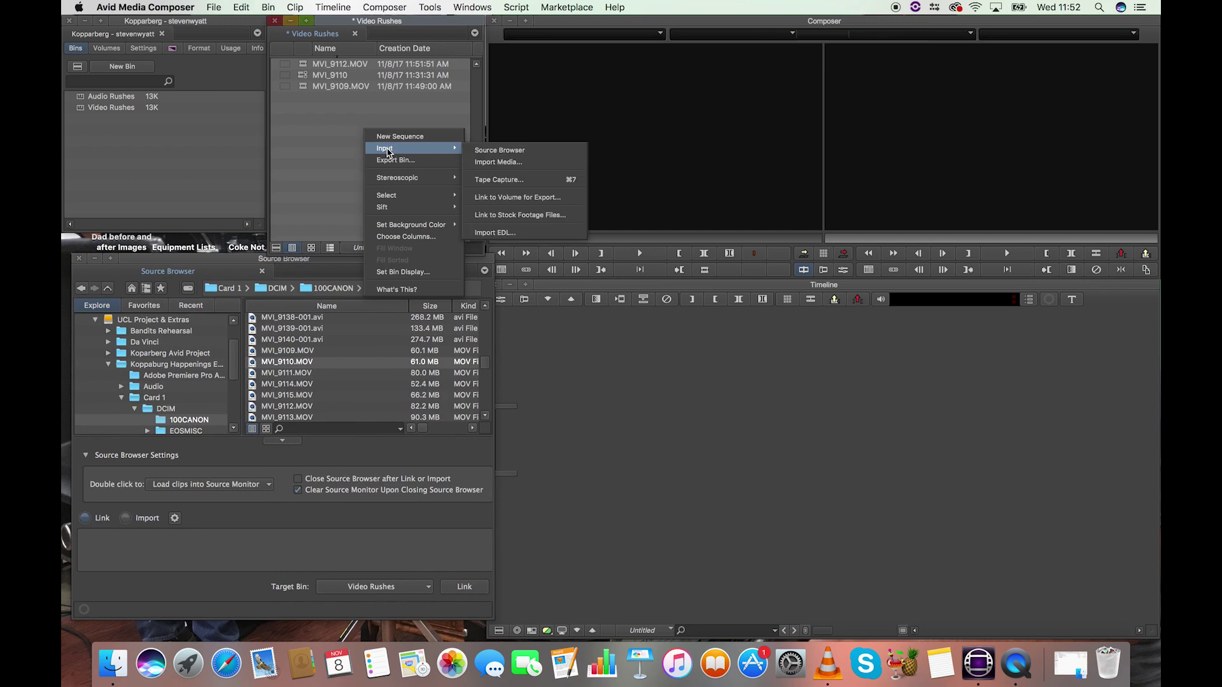
click(299, 162)
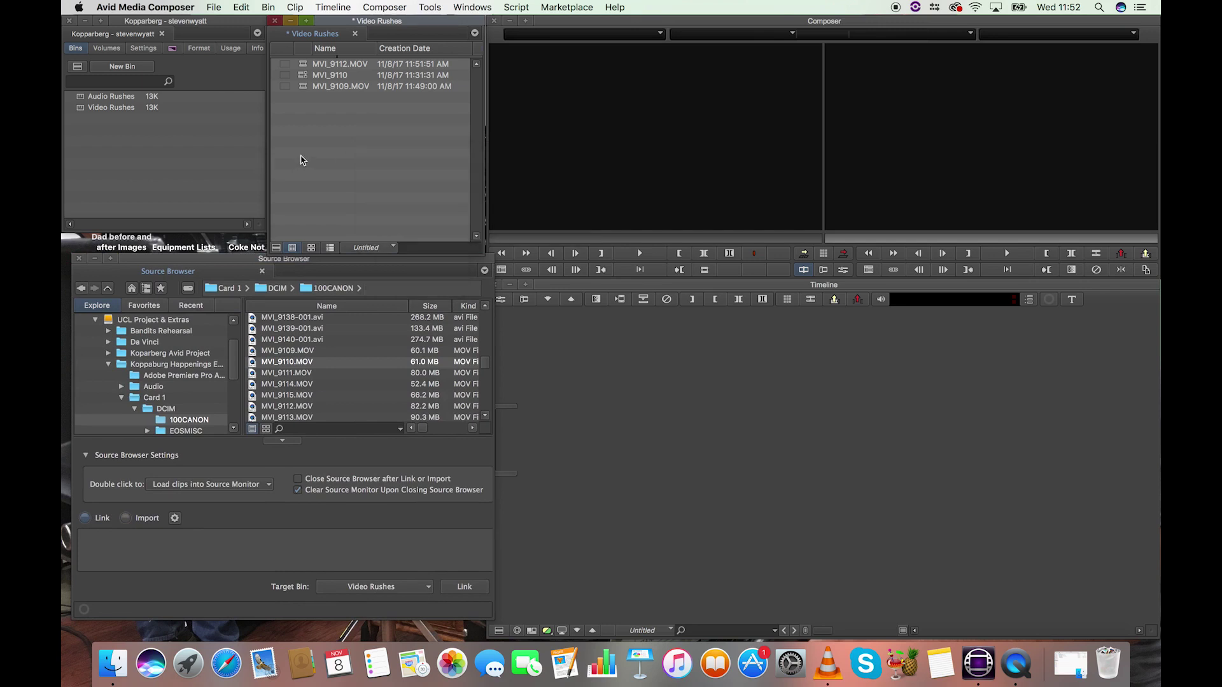